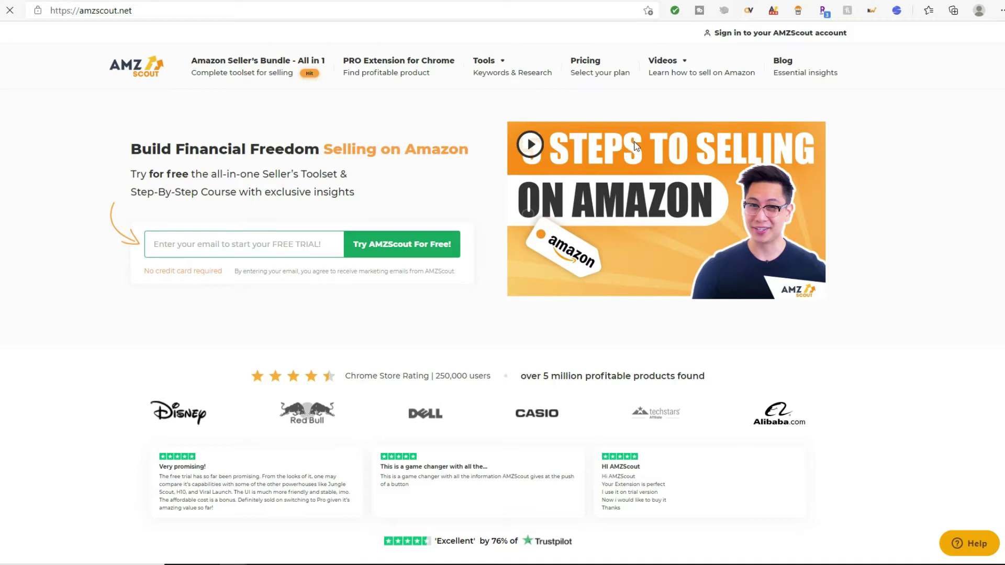
Open AMZScout's Product Database from the Tools menu for the USA marketplace.
{"action": "mouse_move", "coordinate": [516, 73]}
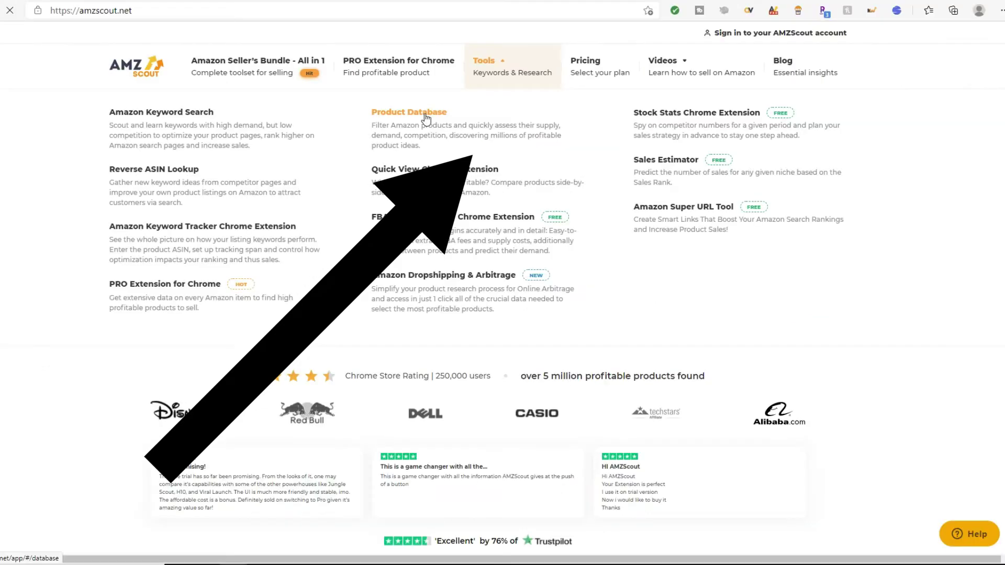
{"action": "left_click", "coordinate": [425, 119]}
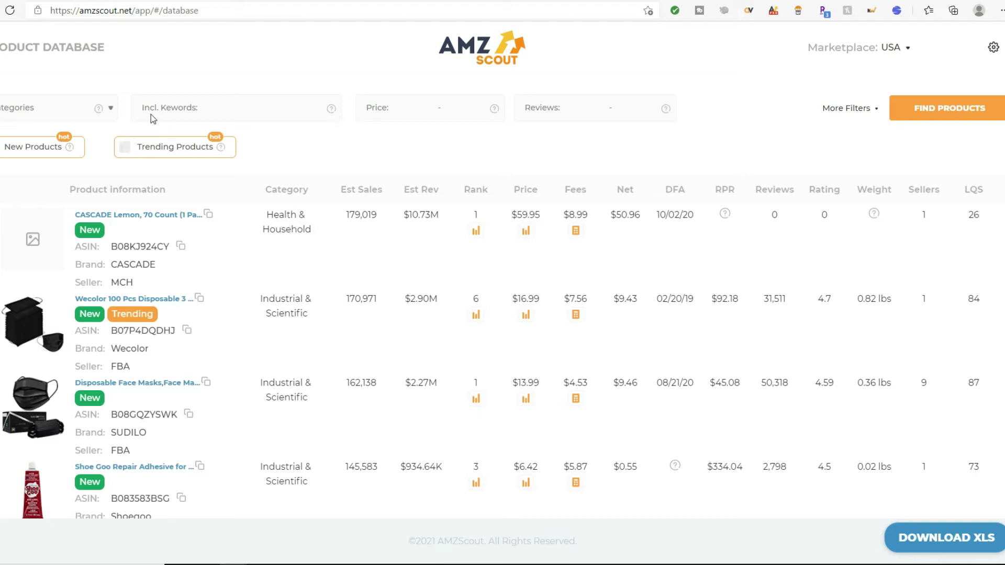
Restrict the database to the Electronics | Computers | Accessories category.
{"action": "left_click", "coordinate": [126, 147]}
{"action": "left_click", "coordinate": [161, 151]}
{"action": "left_click", "coordinate": [110, 108]}
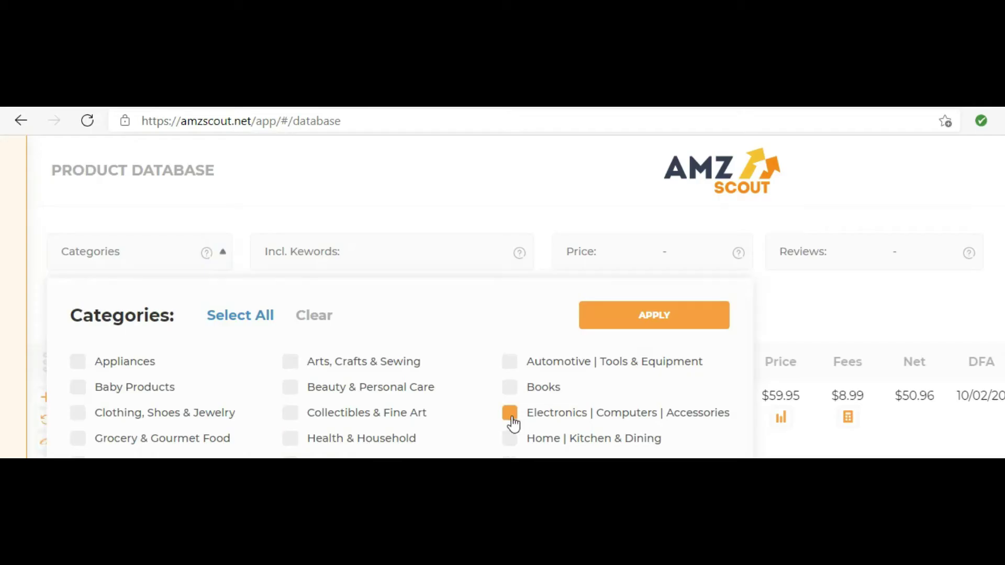
{"action": "left_click", "coordinate": [324, 227]}
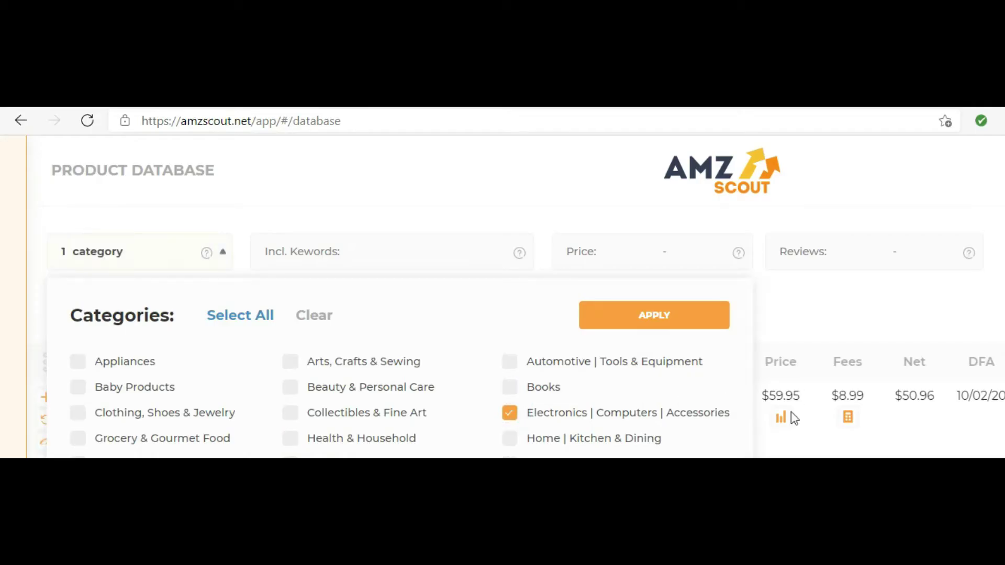
Set keyword 'camera', price range 50–60 and reviews 0–30 in the filters.
{"action": "left_click", "coordinate": [406, 249]}
{"action": "type", "text": "camera"}
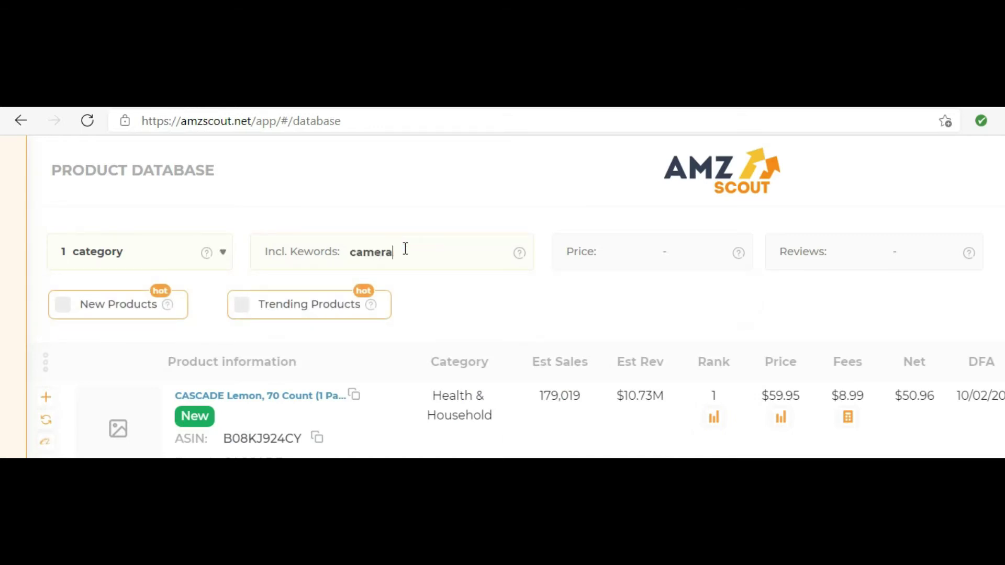
{"action": "key", "text": "Tab"}
{"action": "type", "text": "30"}
{"action": "key", "text": "Tab"}
{"action": "type", "text": "60"}
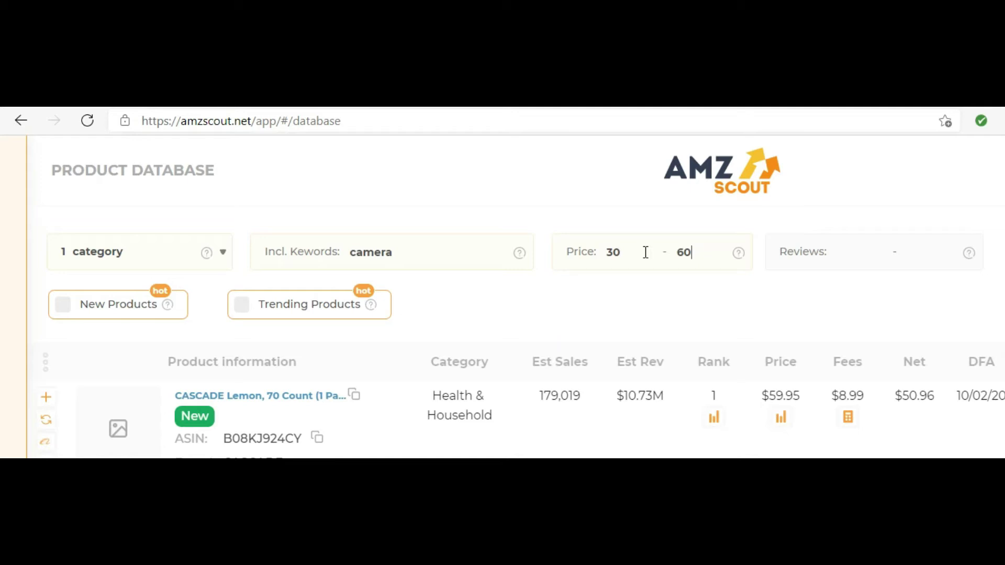
{"action": "key", "text": "Tab"}
{"action": "left_click_drag", "start_coordinate": [630, 253], "coordinate": [607, 259]}
{"action": "left_click", "coordinate": [853, 256]}
{"action": "type", "text": "030"}
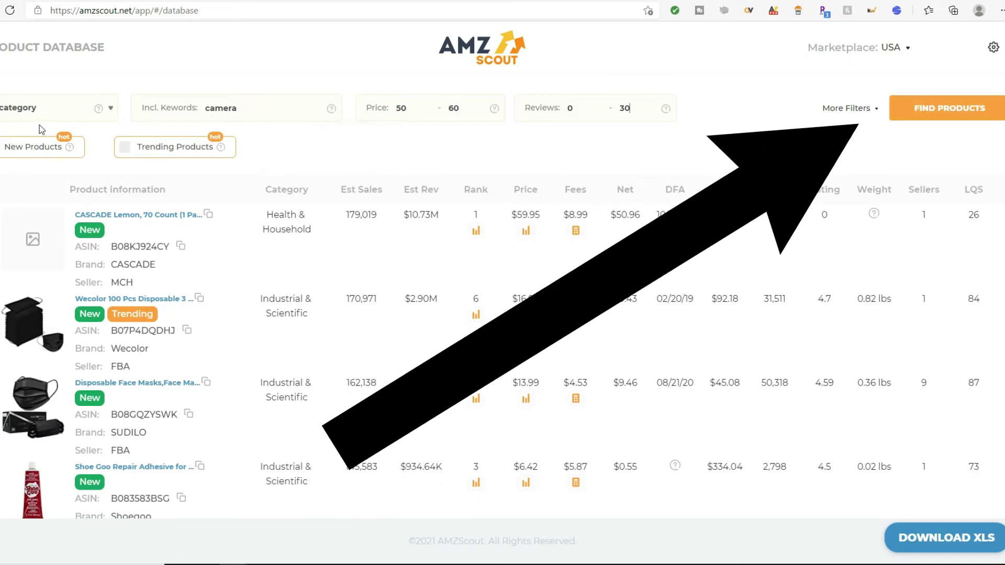
Run Find Products and browse the $50–60 camera results, mostly security and hidden cameras.
{"action": "left_click", "coordinate": [926, 108]}
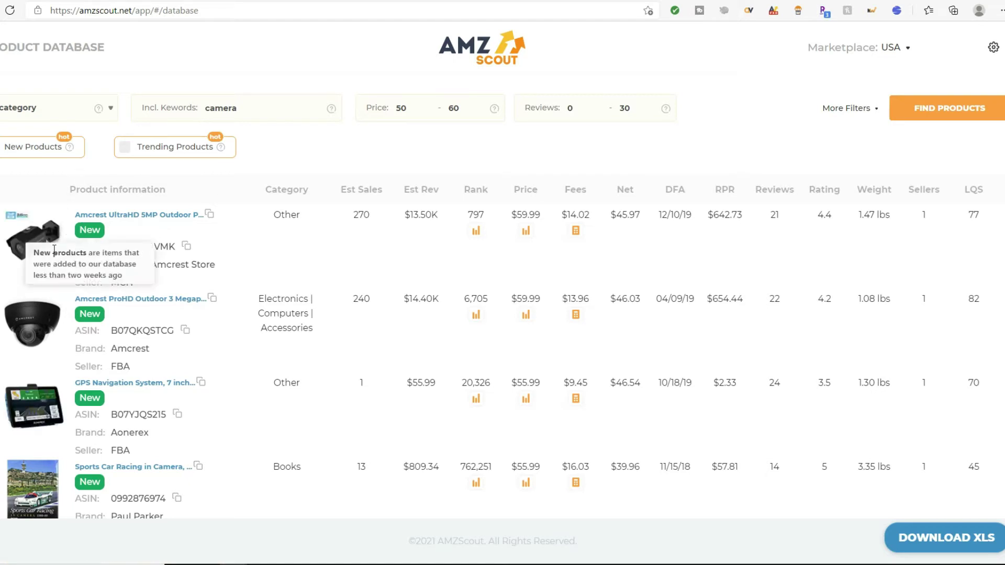
{"action": "scroll", "coordinate": [57, 335], "scroll_direction": "down", "scroll_amount": 5}
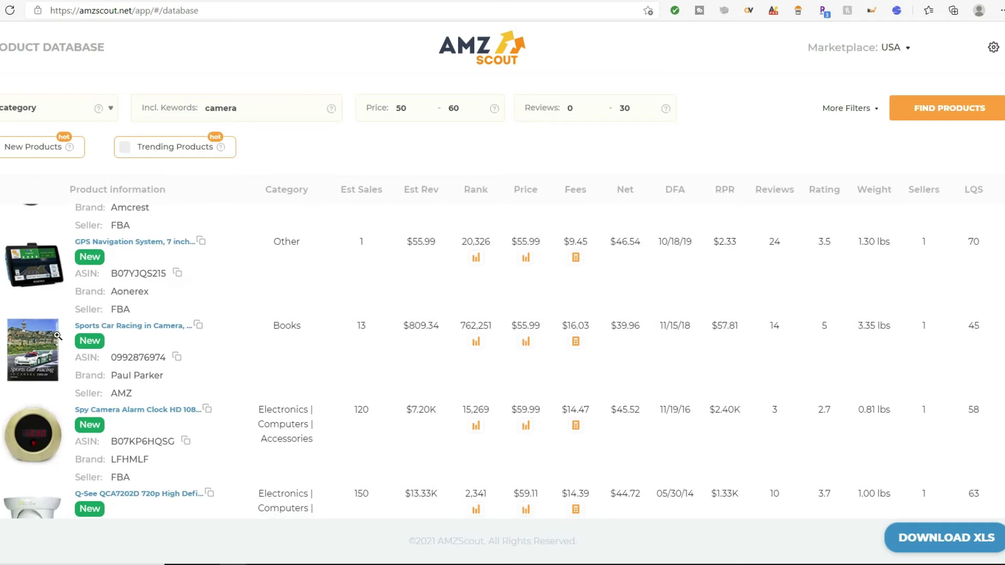
{"action": "scroll", "coordinate": [57, 340], "scroll_direction": "down", "scroll_amount": 3}
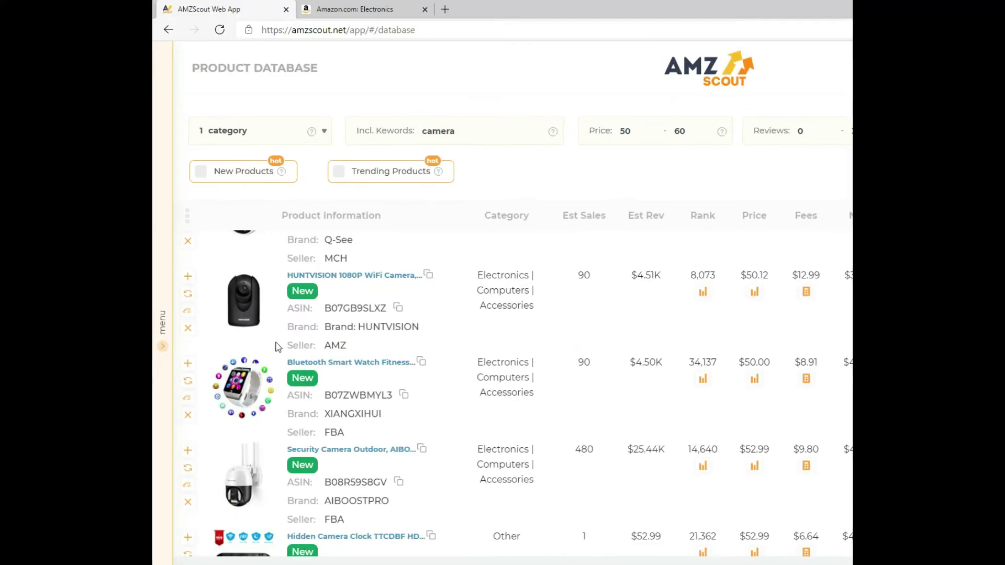
{"action": "scroll", "coordinate": [61, 317], "scroll_direction": "down", "scroll_amount": 3}
{"action": "scroll", "coordinate": [276, 342], "scroll_direction": "down", "scroll_amount": 3}
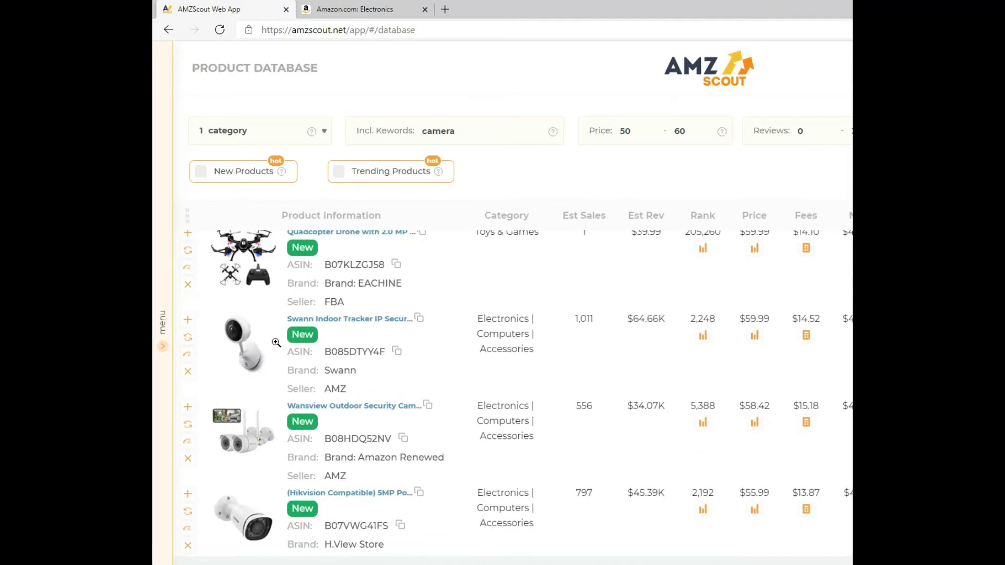
{"action": "scroll", "coordinate": [276, 342], "scroll_direction": "down", "scroll_amount": 4}
{"action": "scroll", "coordinate": [266, 292], "scroll_direction": "down", "scroll_amount": 2}
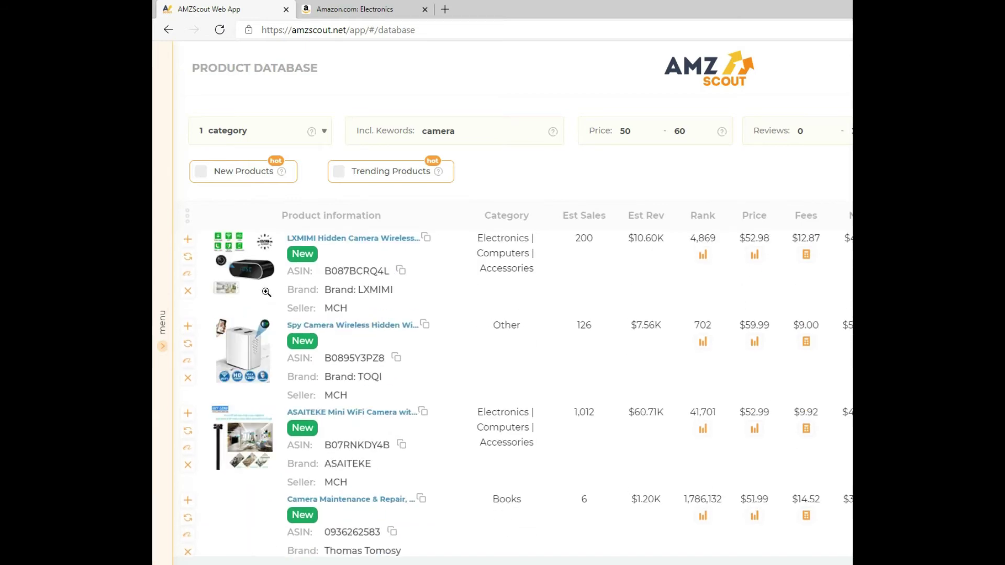
{"action": "scroll", "coordinate": [267, 292], "scroll_direction": "down", "scroll_amount": 2}
{"action": "scroll", "coordinate": [274, 350], "scroll_direction": "down", "scroll_amount": 4}
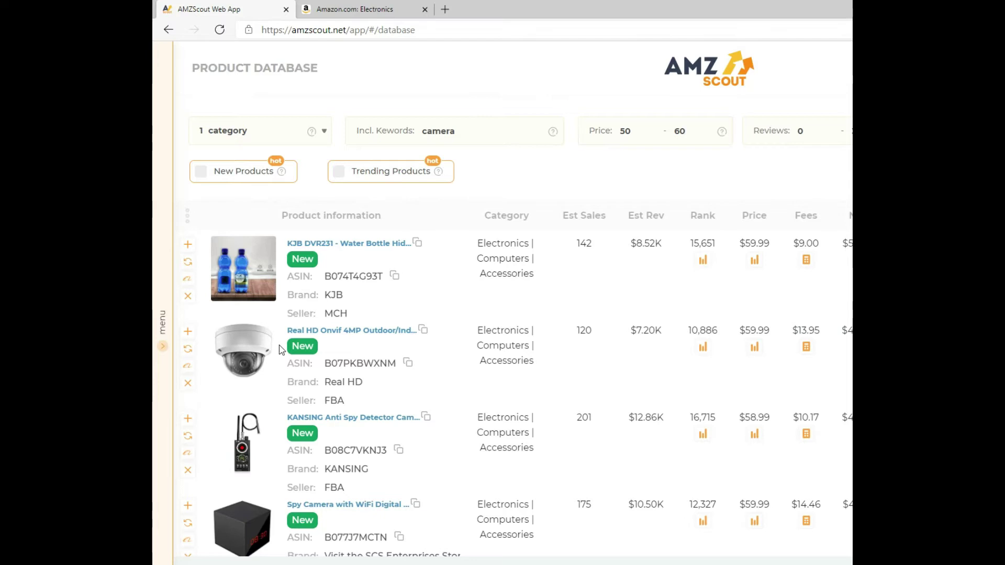
{"action": "scroll", "coordinate": [282, 350], "scroll_direction": "down", "scroll_amount": 3}
{"action": "scroll", "coordinate": [264, 398], "scroll_direction": "down", "scroll_amount": 3}
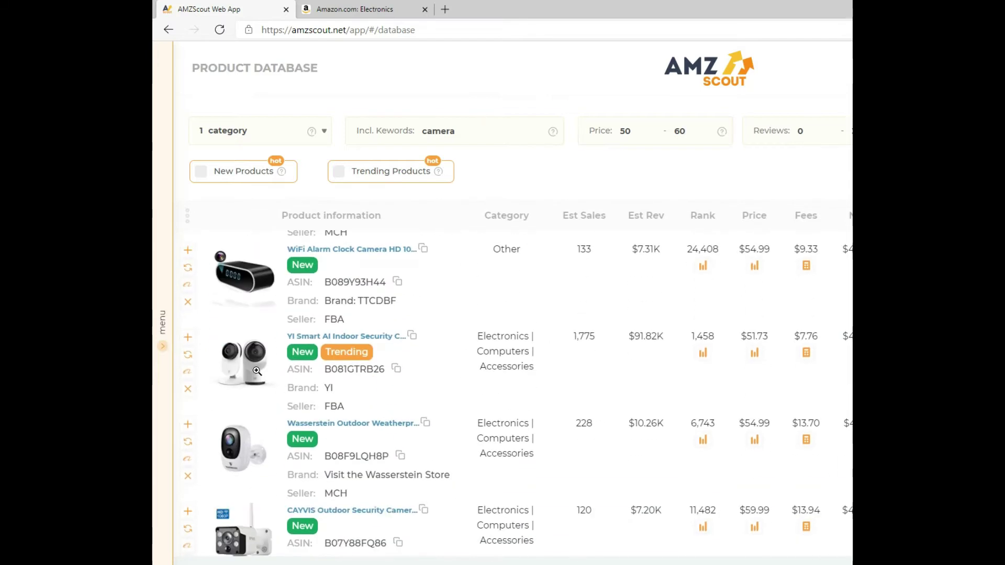
{"action": "scroll", "coordinate": [257, 369], "scroll_direction": "down", "scroll_amount": 1}
{"action": "scroll", "coordinate": [255, 335], "scroll_direction": "down", "scroll_amount": 3}
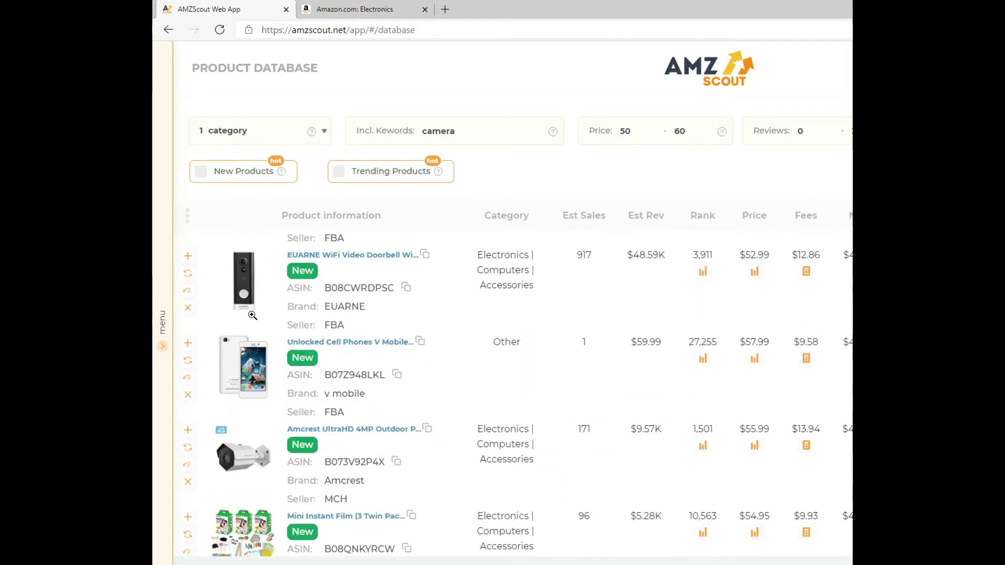
{"action": "scroll", "coordinate": [257, 356], "scroll_direction": "down", "scroll_amount": 5}
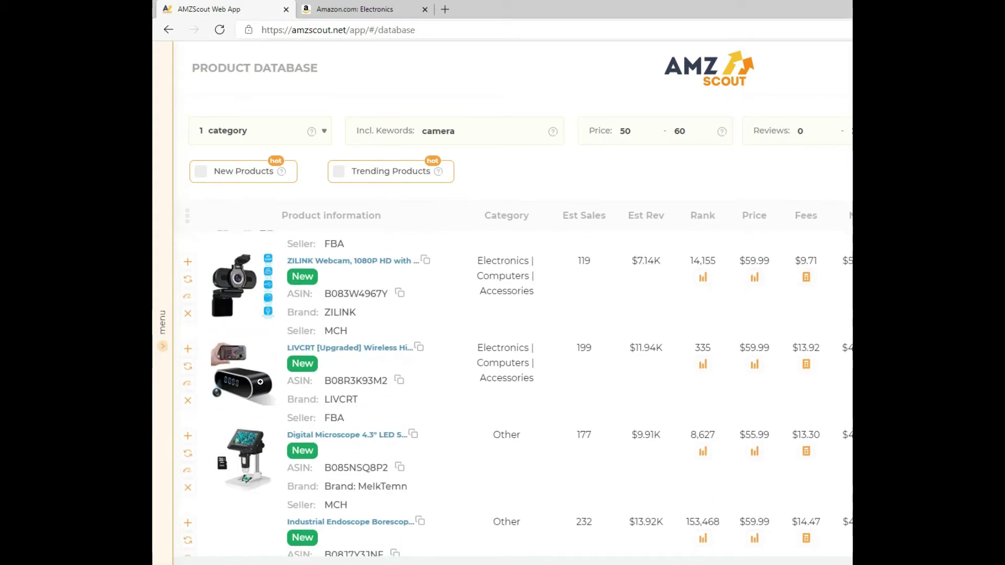
{"action": "scroll", "coordinate": [260, 381], "scroll_direction": "down", "scroll_amount": 3}
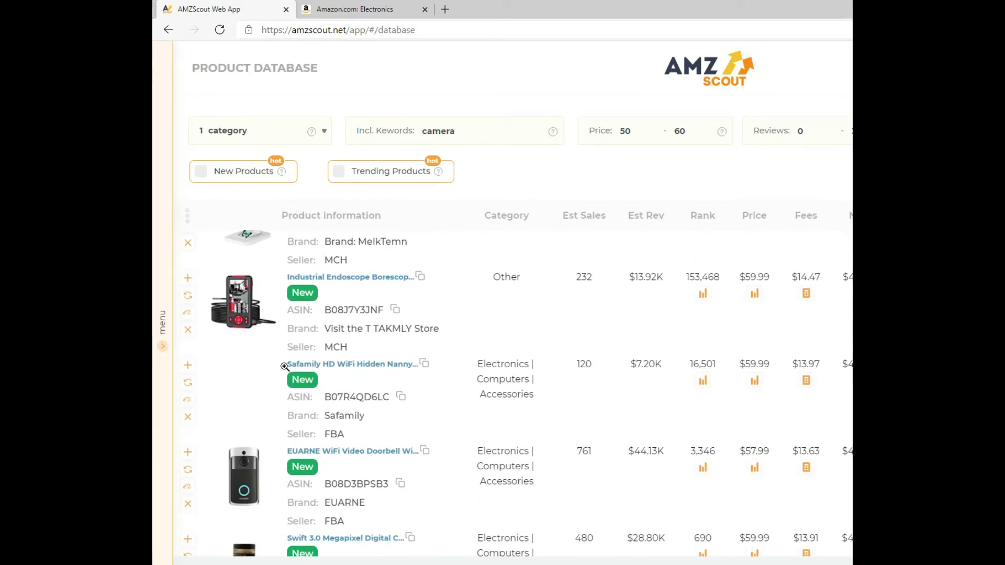
{"action": "scroll", "coordinate": [286, 367], "scroll_direction": "down", "scroll_amount": 2}
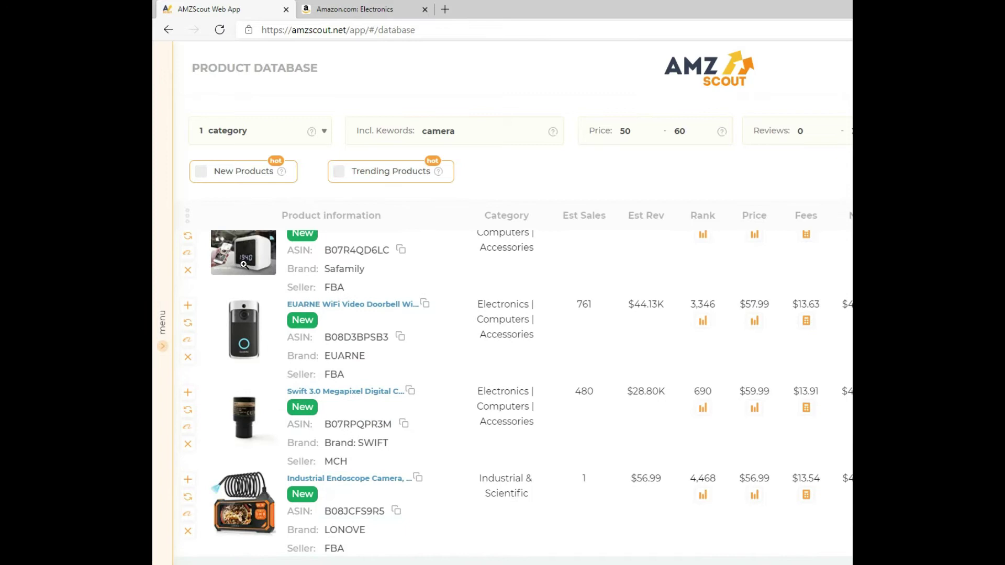
{"action": "scroll", "coordinate": [257, 382], "scroll_direction": "down", "scroll_amount": 6}
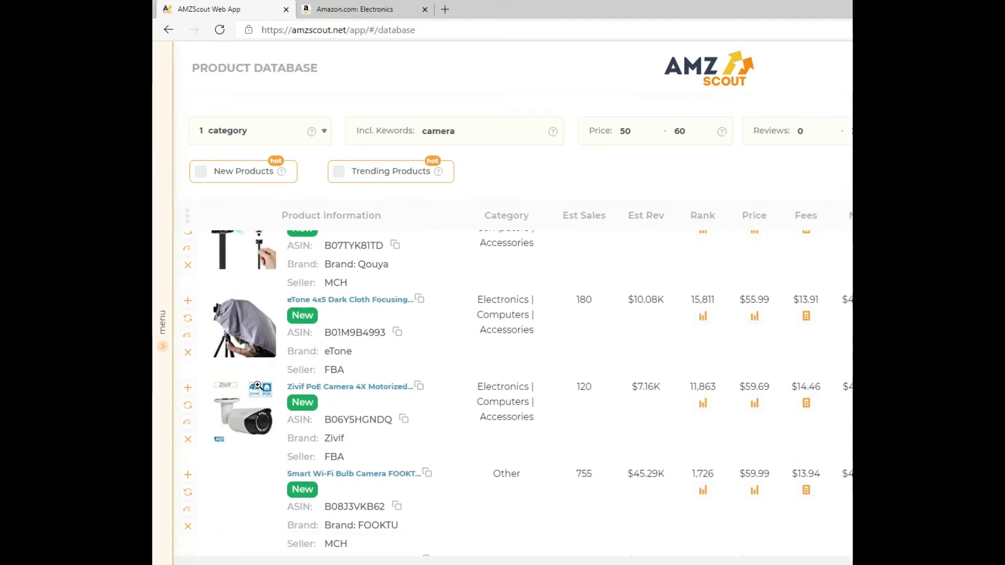
{"action": "scroll", "coordinate": [288, 335], "scroll_direction": "down", "scroll_amount": 2}
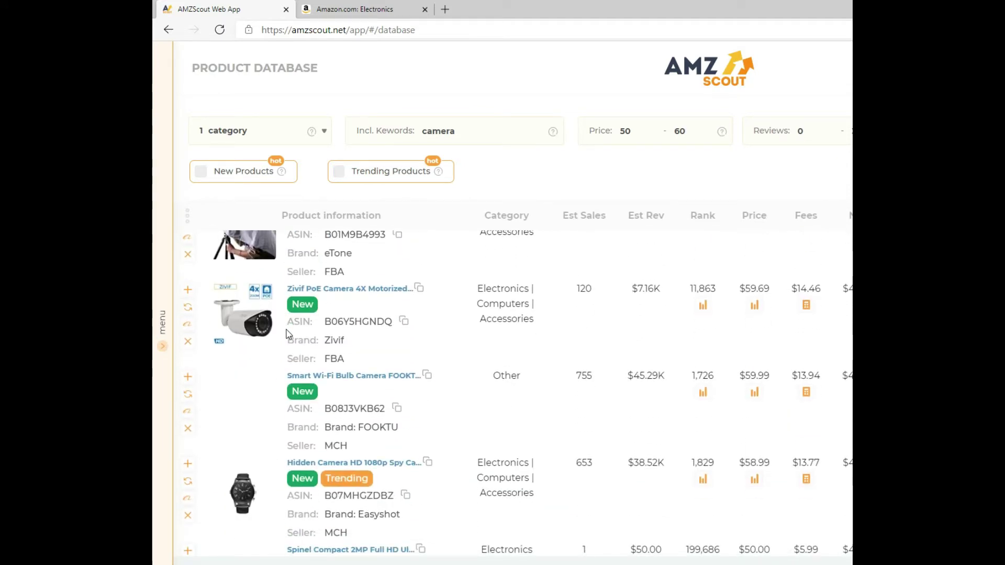
{"action": "scroll", "coordinate": [308, 426], "scroll_direction": "down", "scroll_amount": 1}
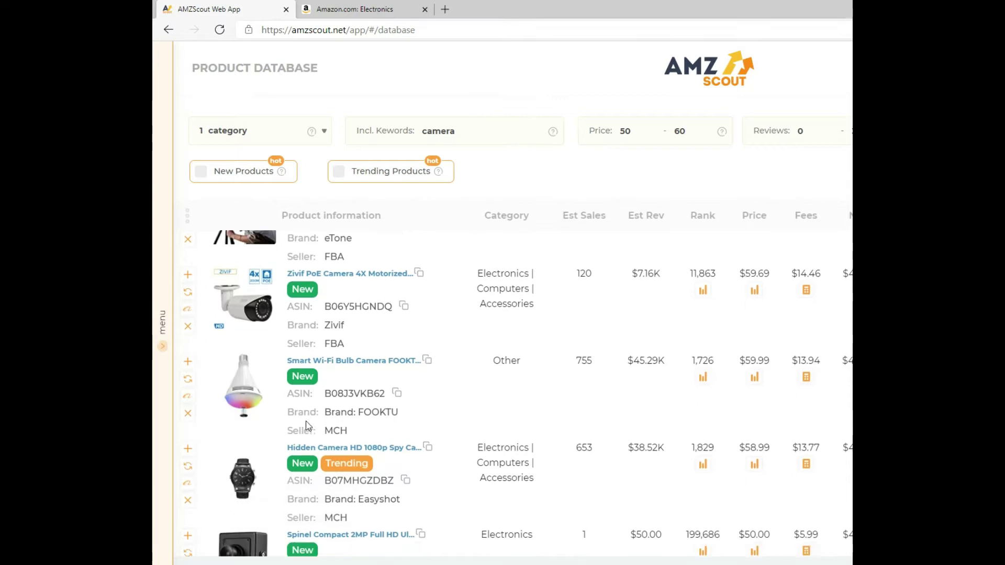
{"action": "scroll", "coordinate": [307, 426], "scroll_direction": "down", "scroll_amount": 3}
{"action": "scroll", "coordinate": [308, 426], "scroll_direction": "down", "scroll_amount": 4}
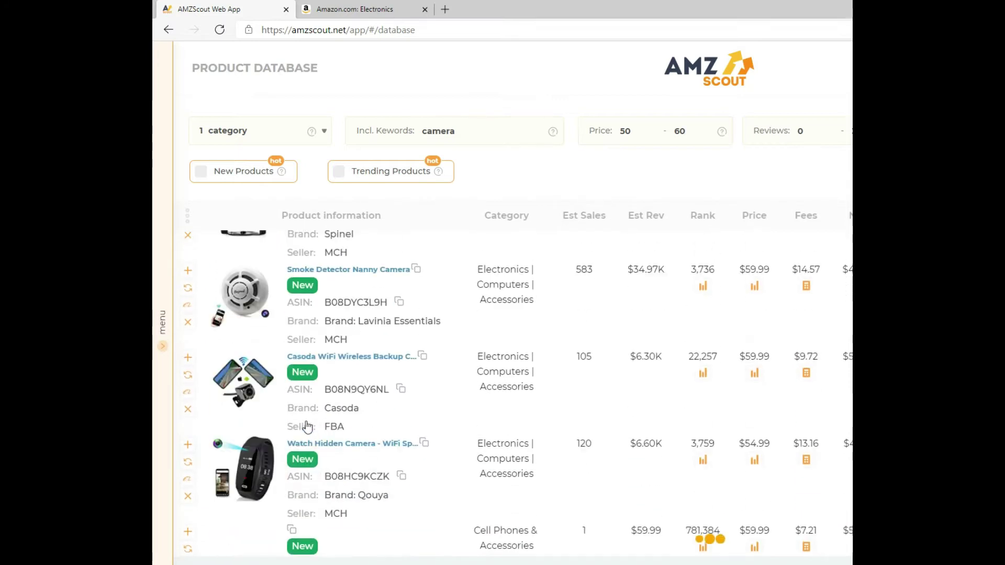
{"action": "scroll", "coordinate": [308, 427], "scroll_direction": "down", "scroll_amount": 2}
{"action": "scroll", "coordinate": [262, 396], "scroll_direction": "down", "scroll_amount": 1}
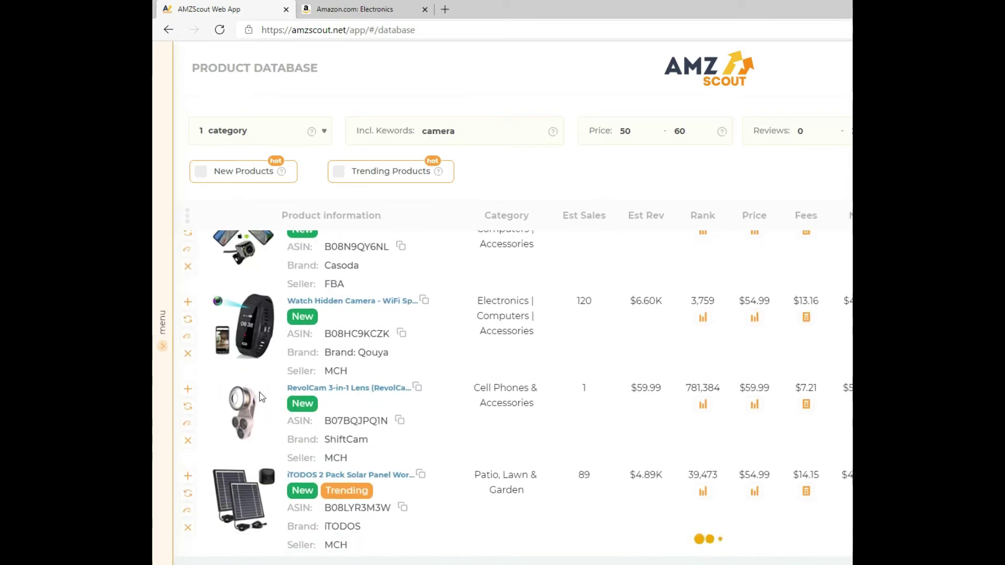
{"action": "mouse_move", "coordinate": [283, 423]}
{"action": "scroll", "coordinate": [320, 466], "scroll_direction": "down", "scroll_amount": 7}
{"action": "scroll", "coordinate": [258, 371], "scroll_direction": "up", "scroll_amount": 2}
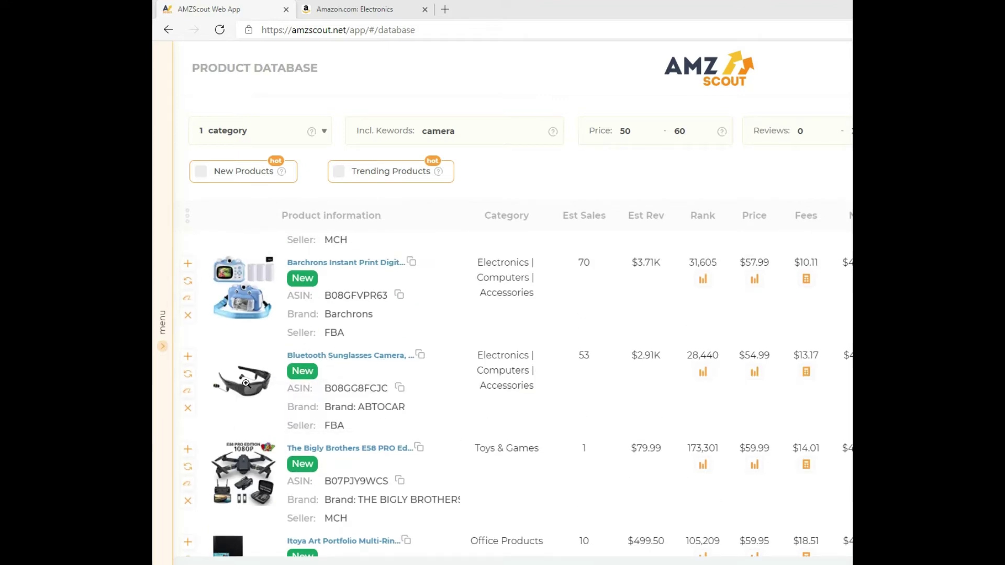
{"action": "scroll", "coordinate": [246, 384], "scroll_direction": "down", "scroll_amount": 10}
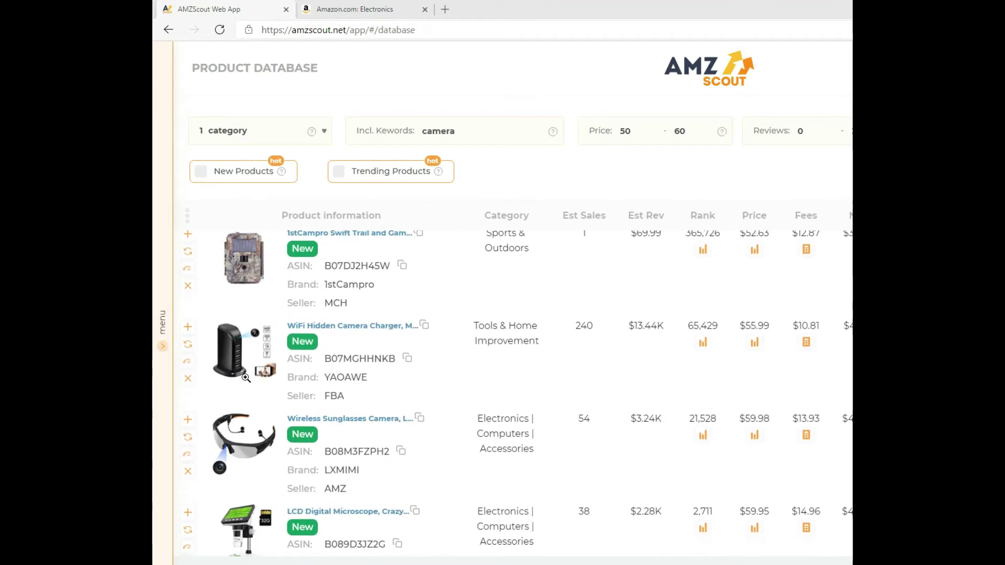
{"action": "scroll", "coordinate": [246, 378], "scroll_direction": "down", "scroll_amount": 3}
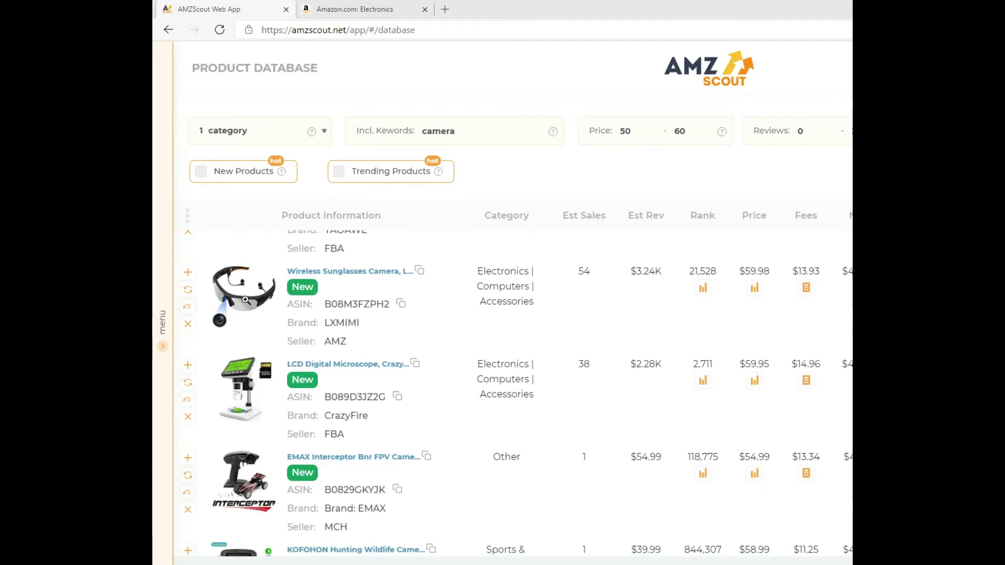
{"action": "scroll", "coordinate": [246, 361], "scroll_direction": "down", "scroll_amount": 4}
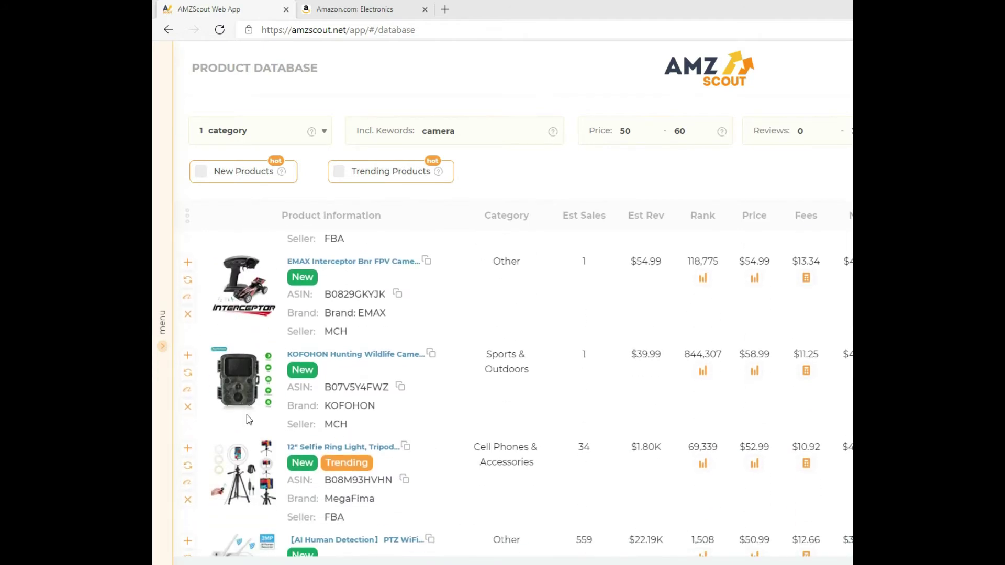
{"action": "scroll", "coordinate": [247, 416], "scroll_direction": "down", "scroll_amount": 6}
{"action": "scroll", "coordinate": [254, 400], "scroll_direction": "up", "scroll_amount": 14}
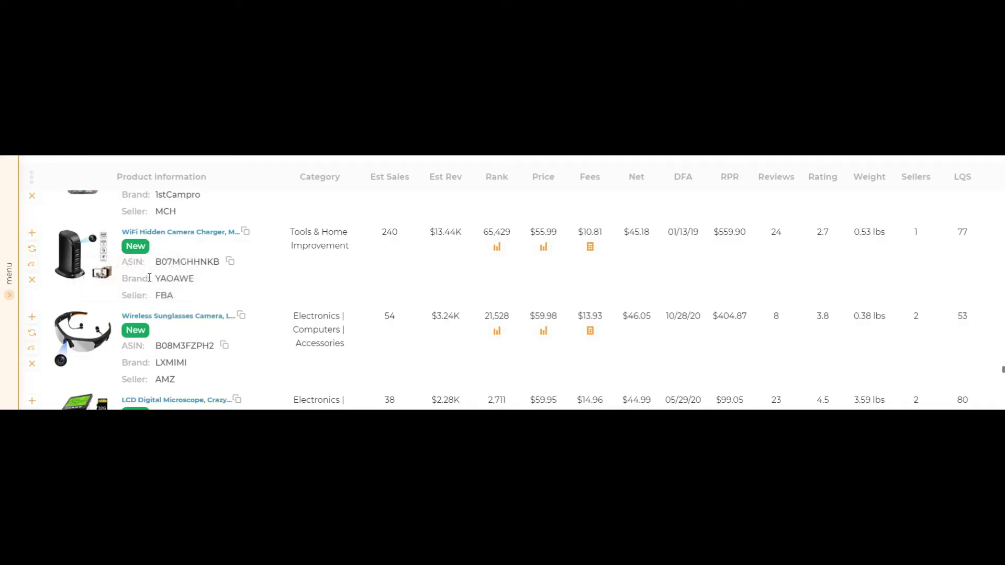
Copy the Wireless Sunglasses Camera's ASIN B08M3FZPH2 from the results.
{"action": "left_click_drag", "start_coordinate": [155, 347], "coordinate": [215, 348]}
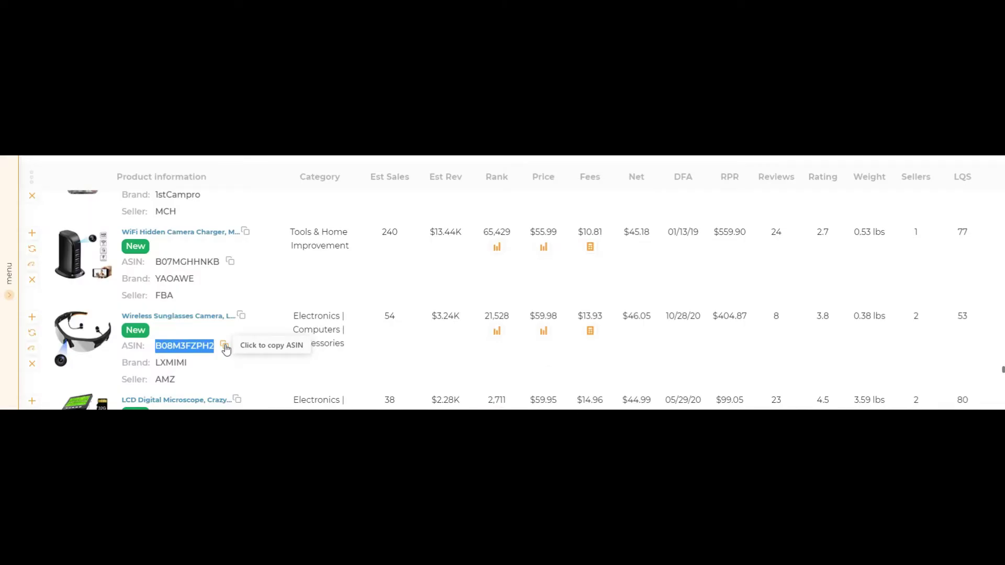
{"action": "left_click", "coordinate": [224, 346]}
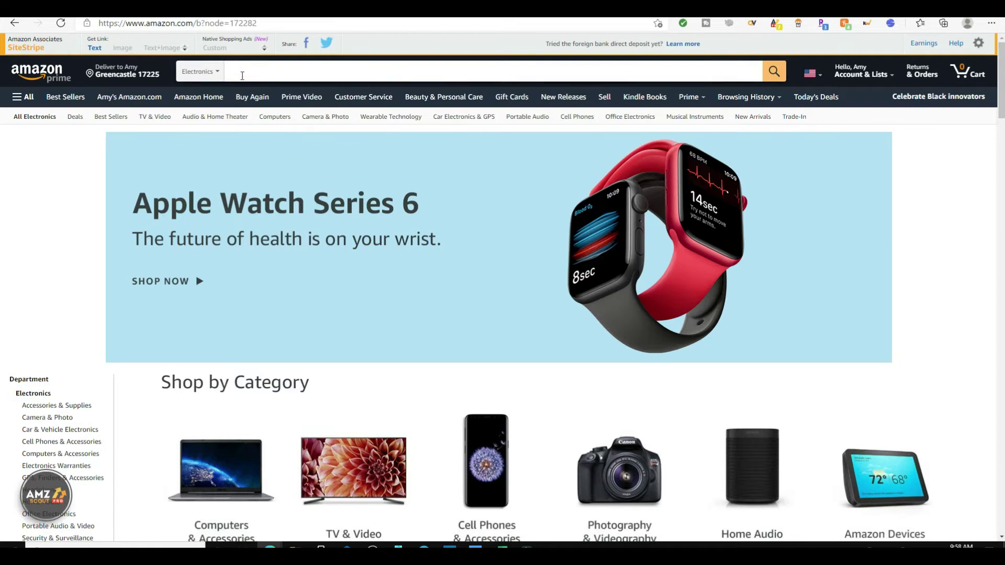
Search Amazon Electronics for ASIN B08M3FZPH2.
{"action": "left_click", "coordinate": [242, 76]}
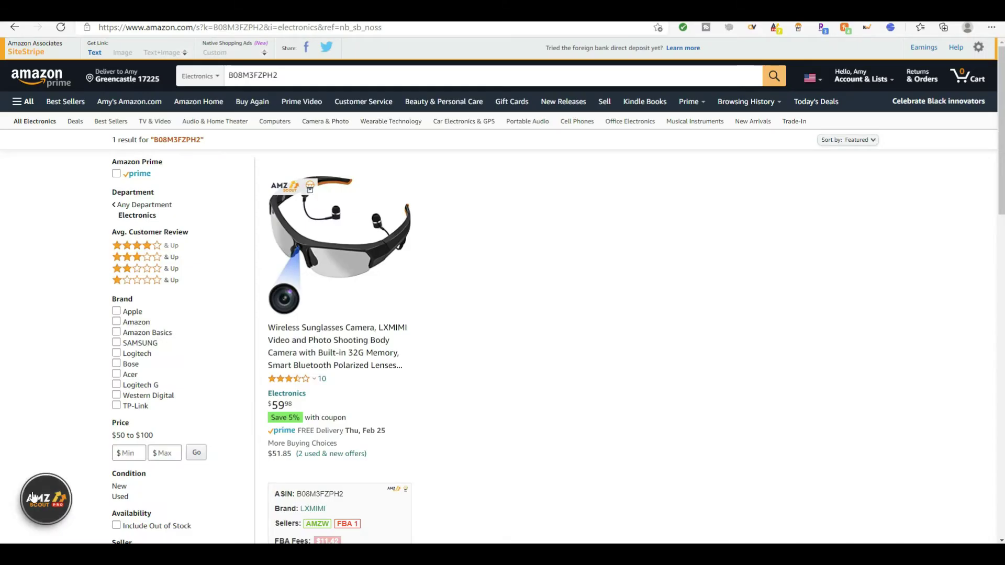
Analyse the sunglasses camera with AMZScout PRO, review its 7/10 score ratings, then close the summary.
{"action": "left_click", "coordinate": [46, 499]}
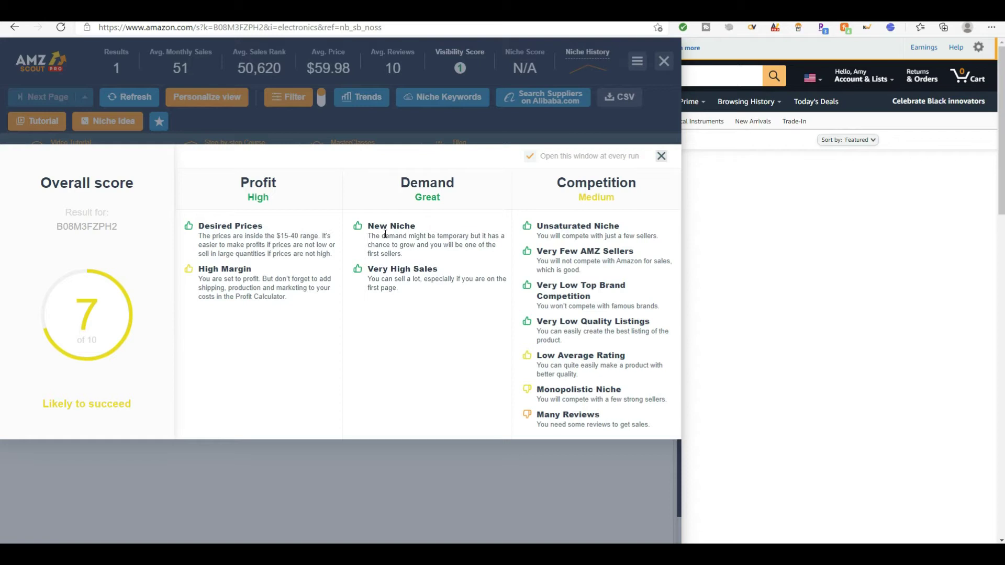
{"action": "double_click", "coordinate": [618, 184]}
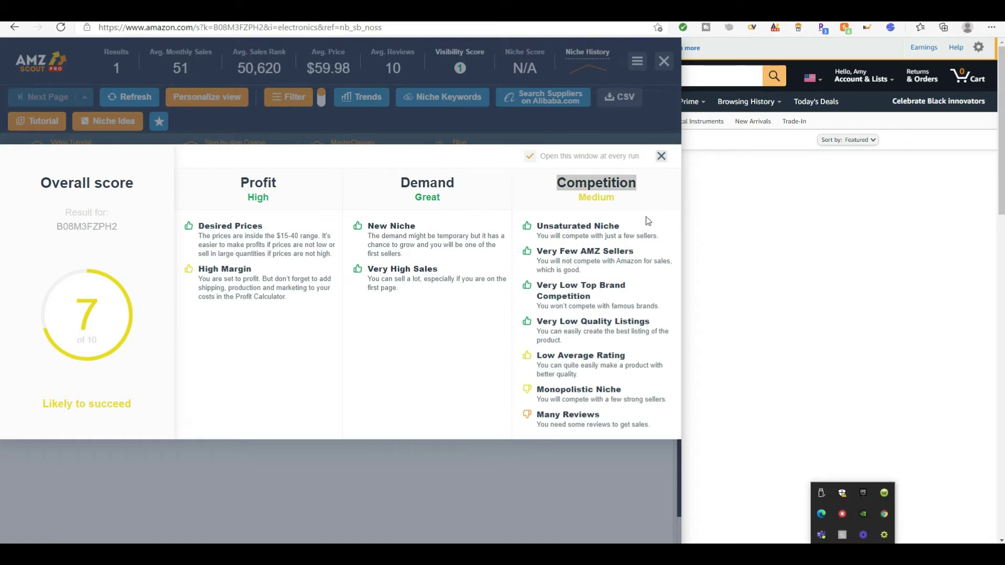
{"action": "left_click", "coordinate": [636, 186]}
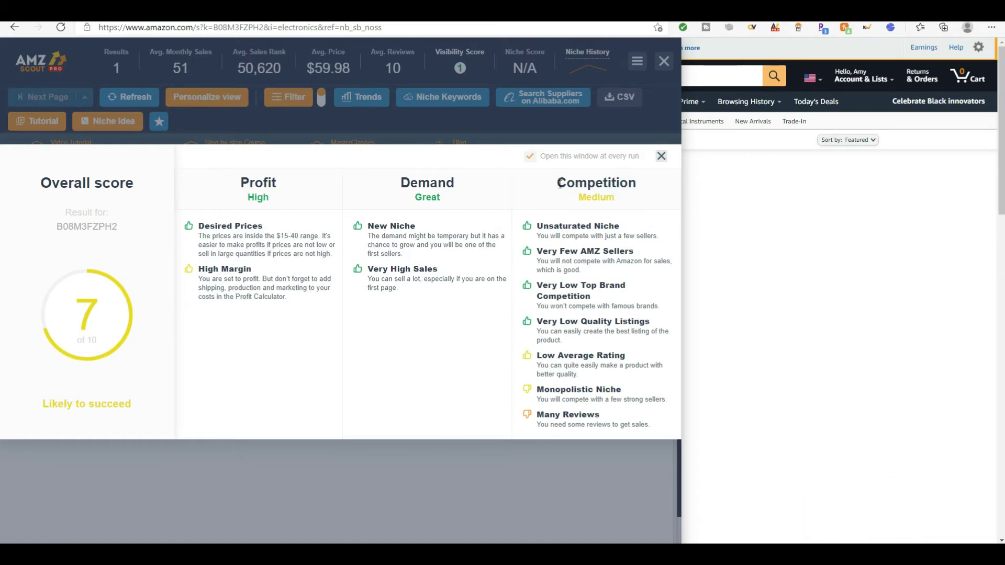
{"action": "left_click_drag", "start_coordinate": [558, 184], "coordinate": [637, 185]}
{"action": "left_click_drag", "start_coordinate": [403, 185], "coordinate": [455, 185]}
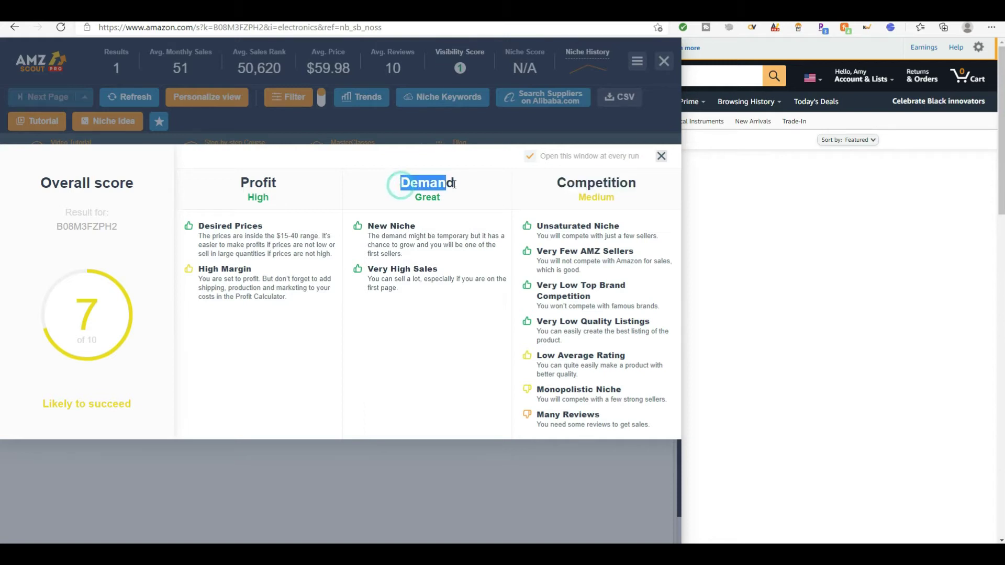
{"action": "left_click", "coordinate": [444, 198]}
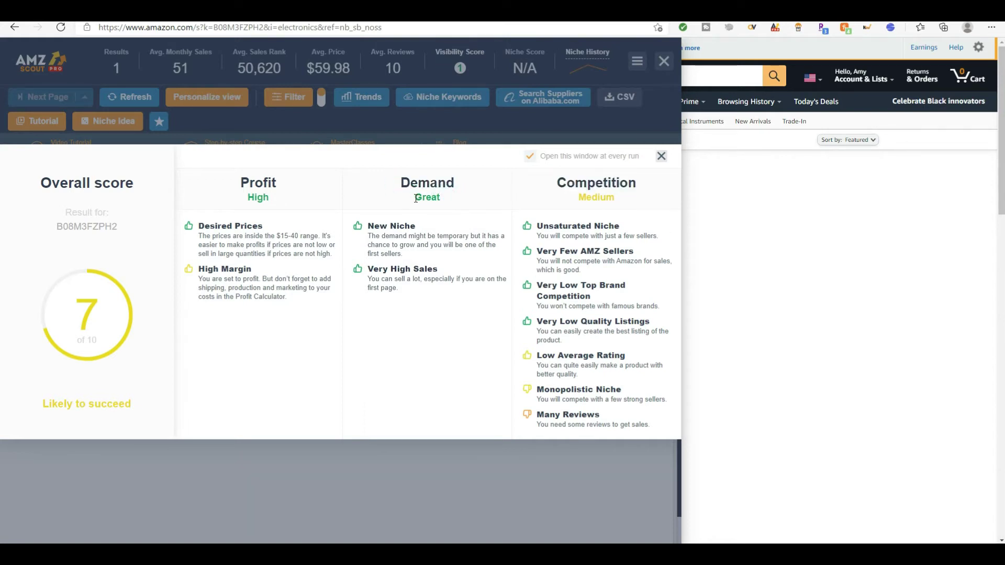
{"action": "double_click", "coordinate": [416, 198]}
{"action": "left_click_drag", "start_coordinate": [239, 181], "coordinate": [277, 208]}
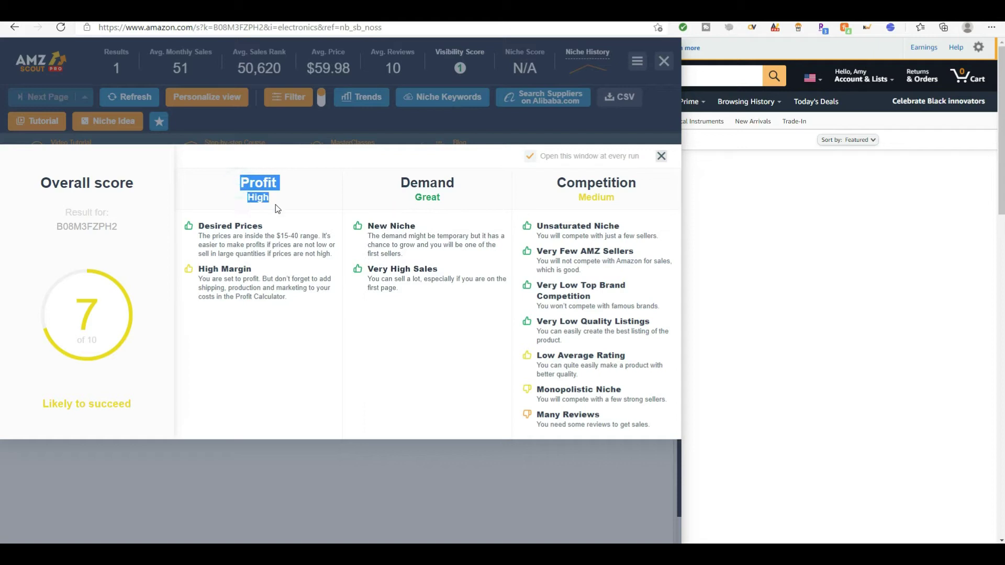
{"action": "left_click", "coordinate": [661, 157]}
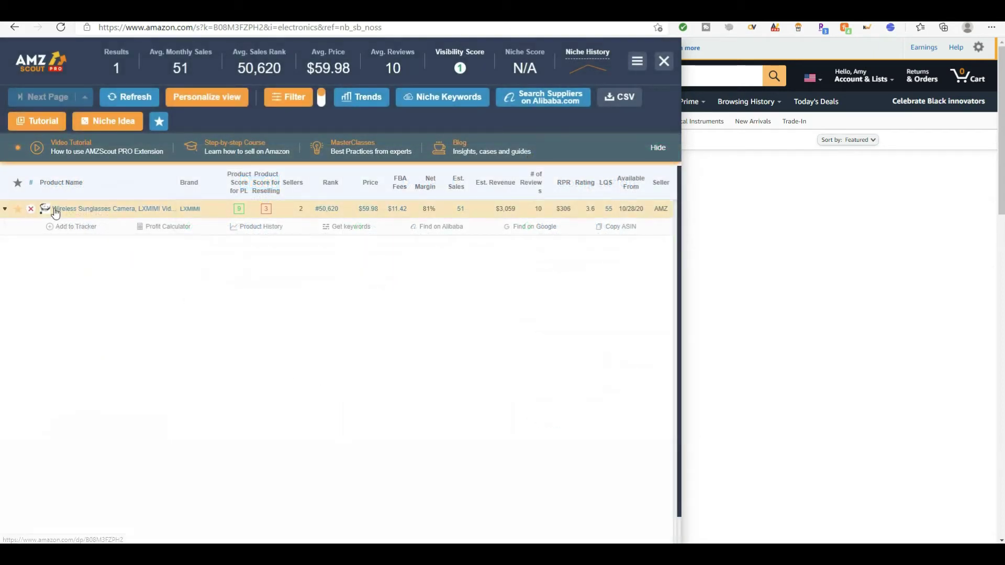
Replace the ASIN search with 'camera spy glasses' in Amazon Electronics.
{"action": "left_click", "coordinate": [664, 61]}
{"action": "left_click_drag", "start_coordinate": [307, 72], "coordinate": [217, 77]}
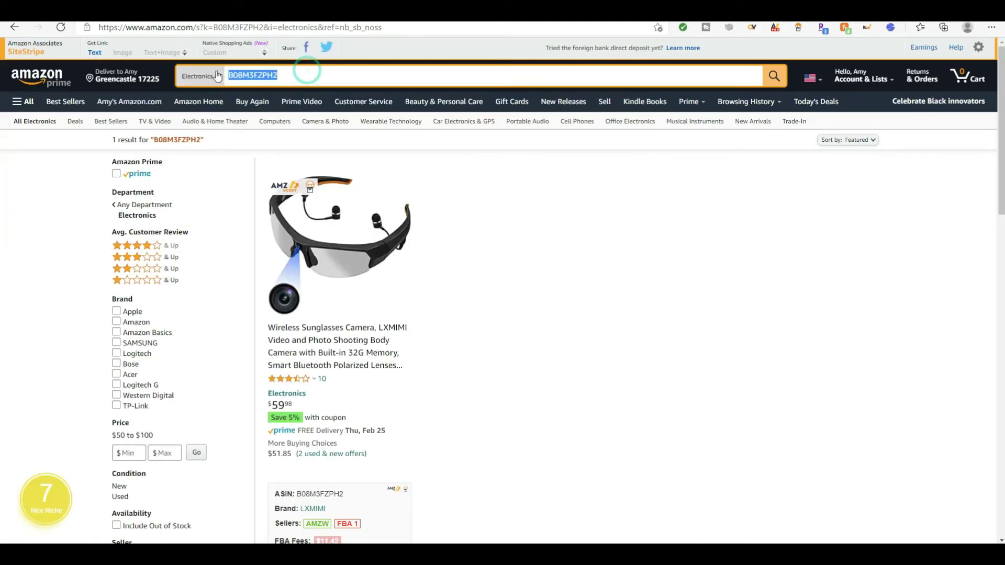
{"action": "type", "text": "cam"}
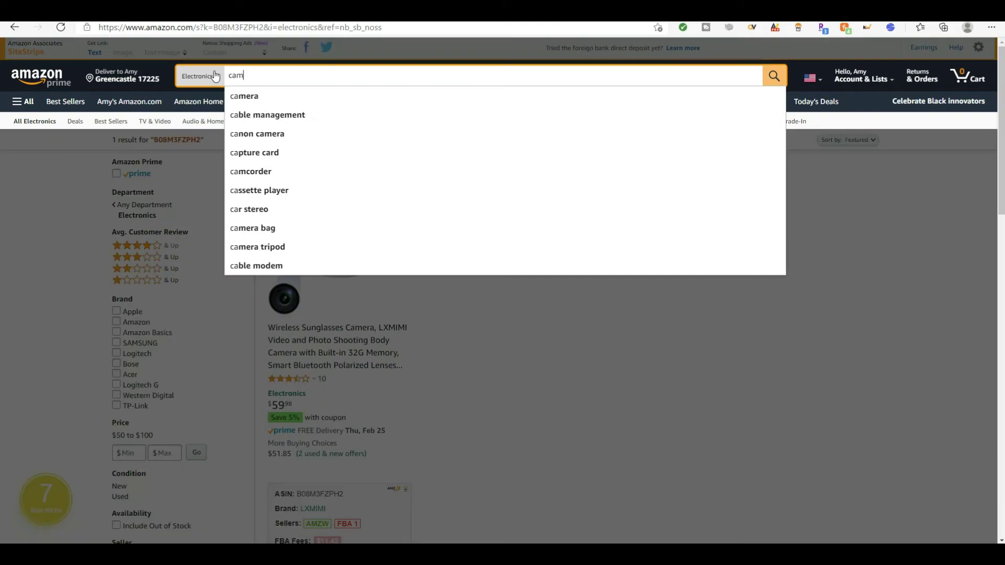
{"action": "type", "text": "era spy "}
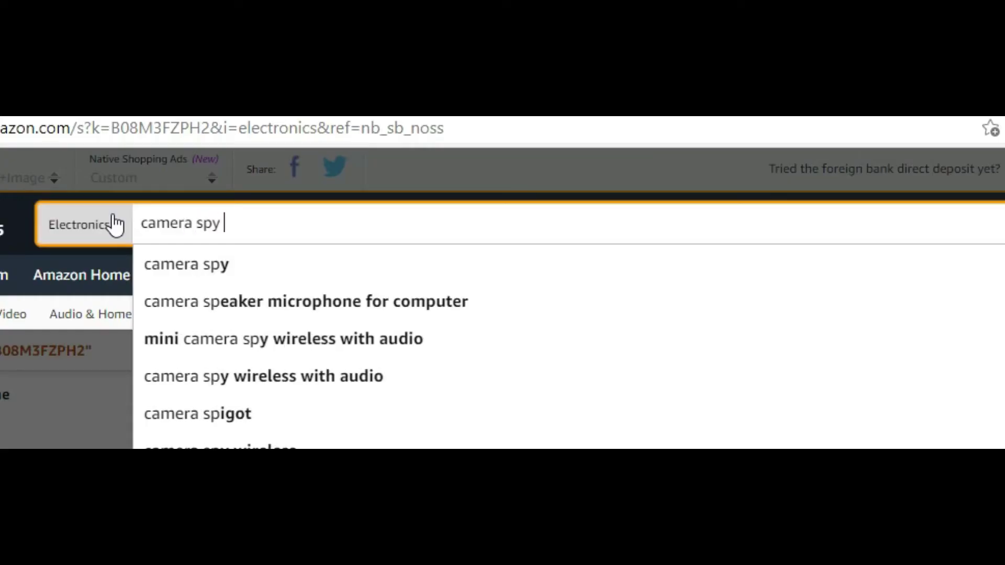
{"action": "type", "text": "glasses"}
{"action": "key", "text": "Return"}
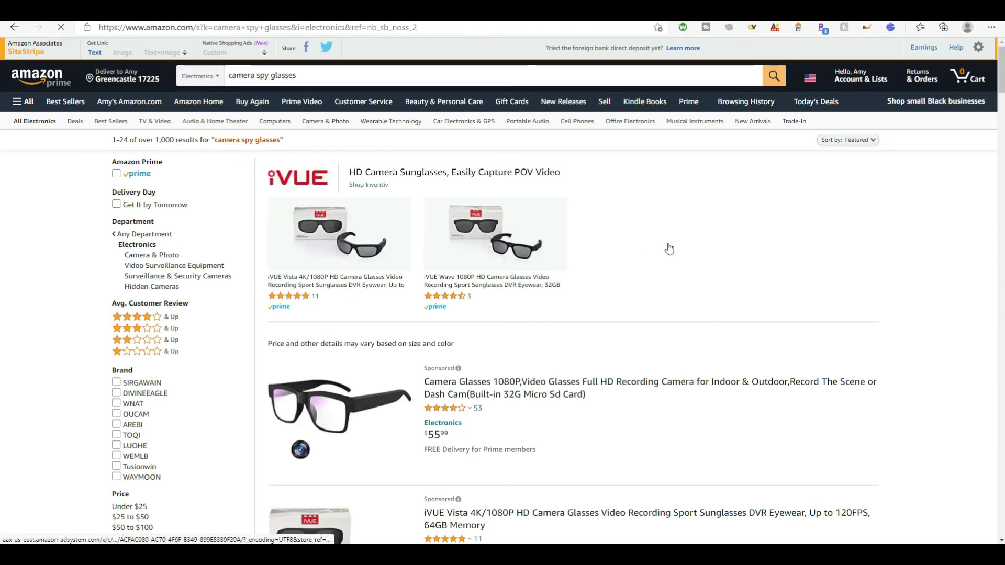
Analyse the camera spy glasses results with AMZScout PRO: 24 results, $86.27 average price.
{"action": "scroll", "coordinate": [669, 248], "scroll_direction": "down", "scroll_amount": 4}
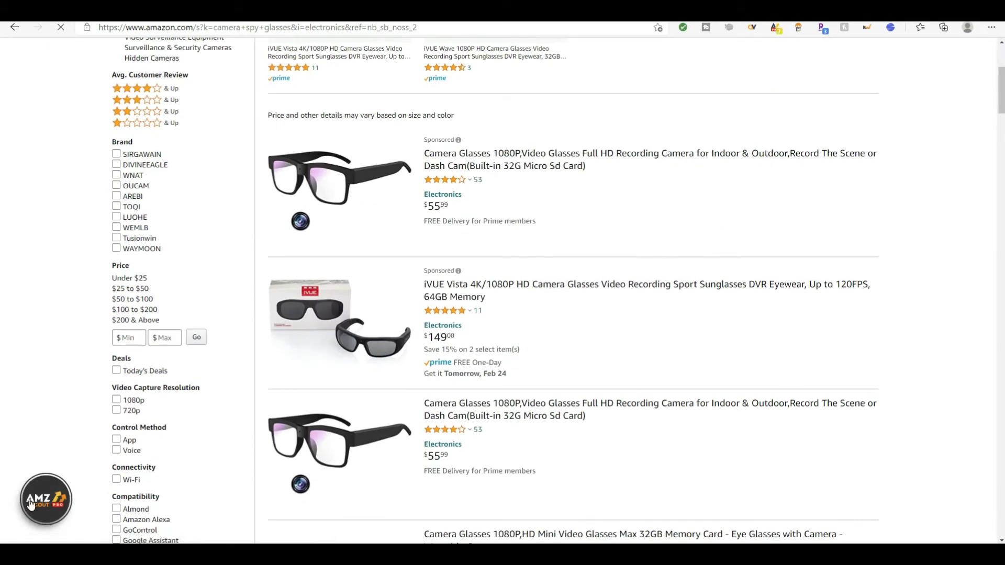
{"action": "left_click", "coordinate": [32, 503]}
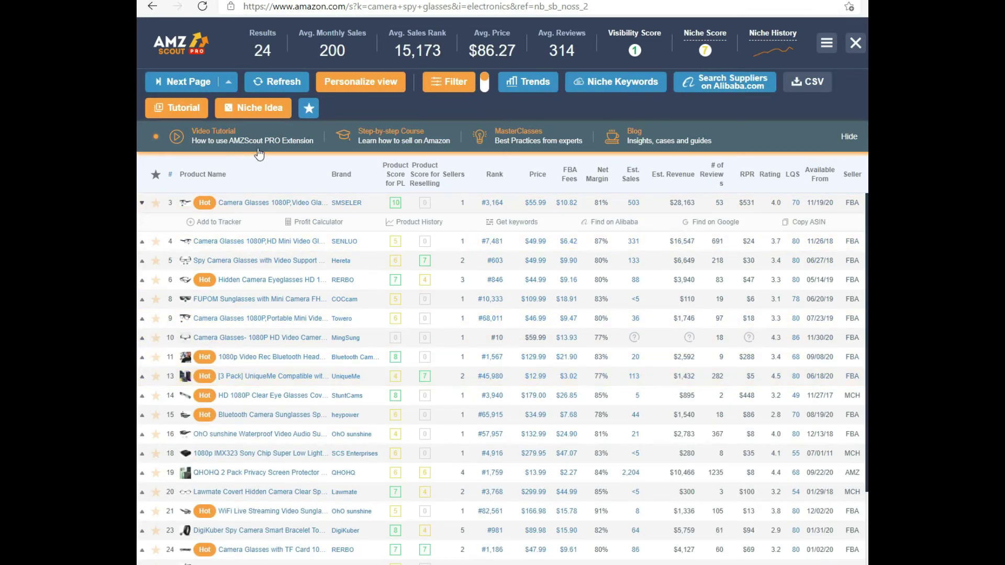
{"action": "mouse_move", "coordinate": [201, 208]}
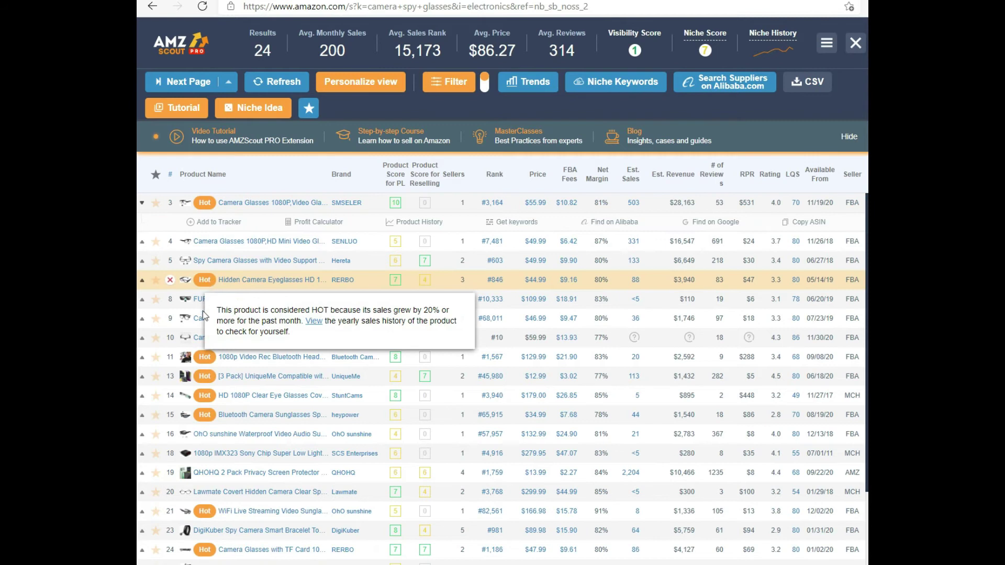
{"action": "mouse_move", "coordinate": [209, 363]}
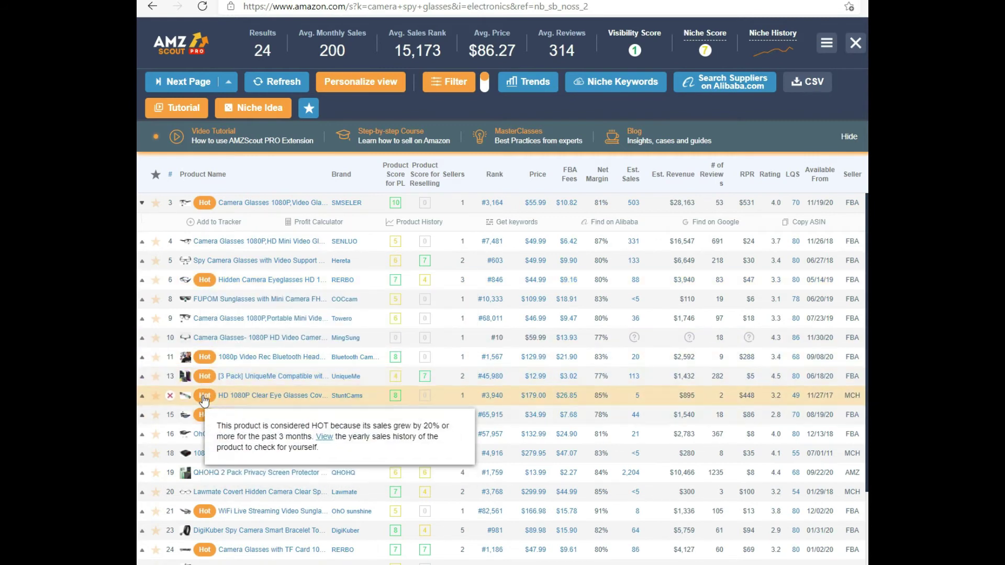
{"action": "mouse_move", "coordinate": [204, 417]}
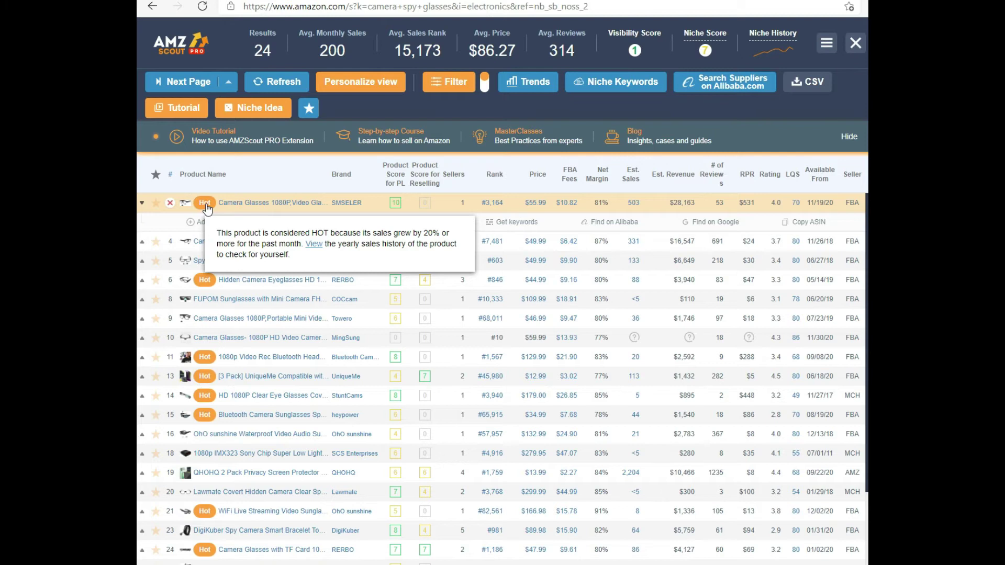
{"action": "left_click", "coordinate": [318, 246]}
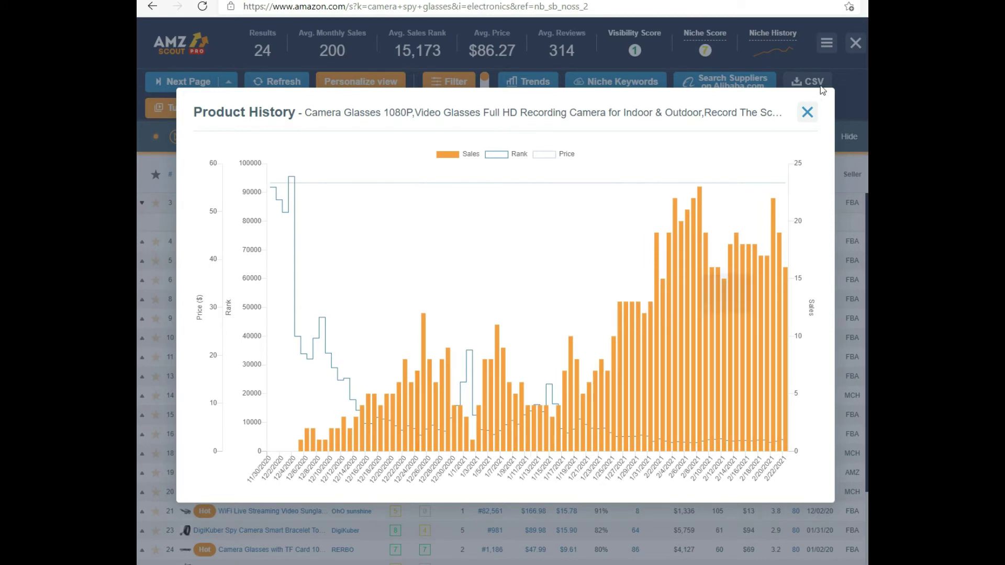
Close the sales chart and PRO panel, then return to AMZScout's home via its logo.
{"action": "left_click", "coordinate": [809, 120]}
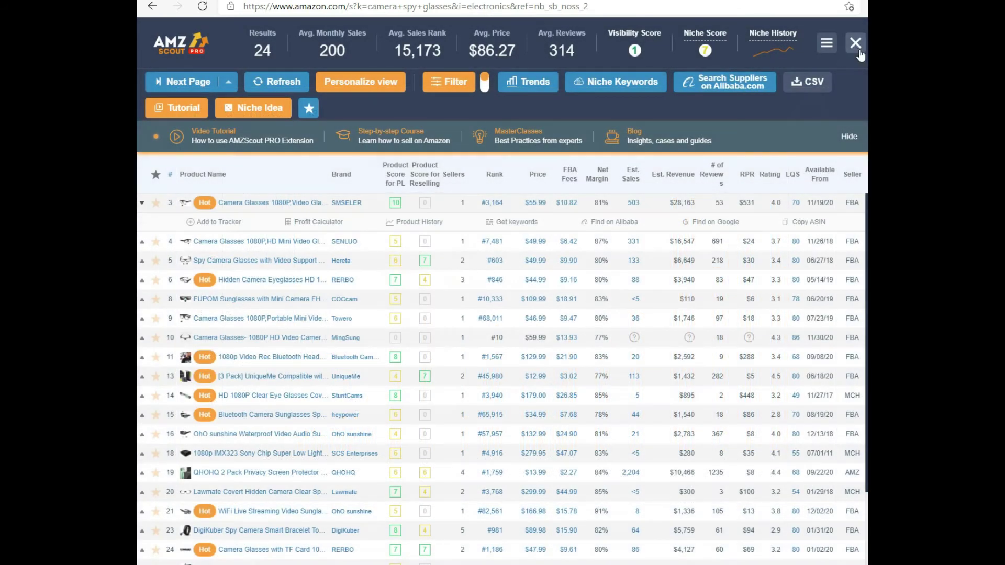
{"action": "left_click", "coordinate": [856, 43]}
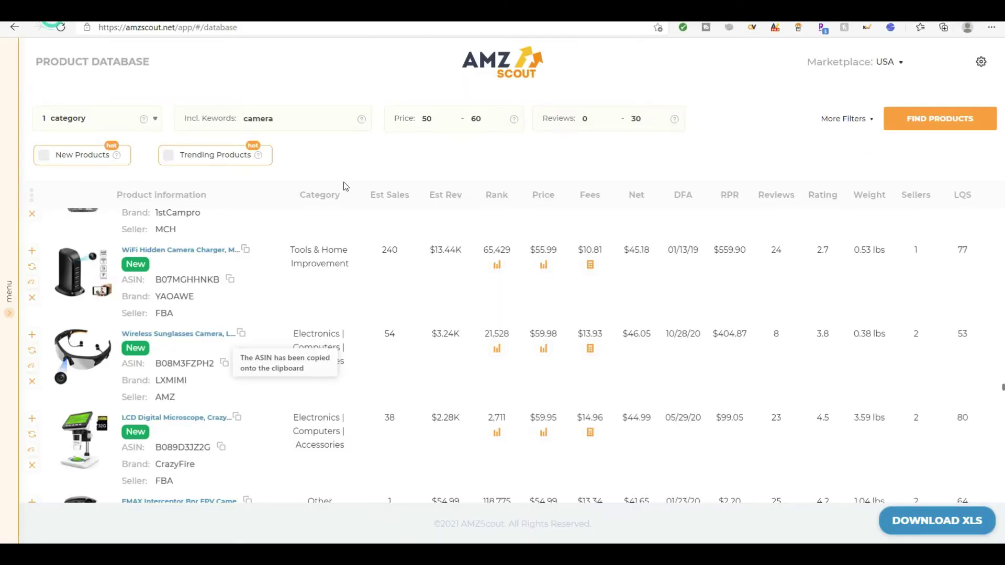
{"action": "scroll", "coordinate": [446, 265], "scroll_direction": "up", "scroll_amount": 6}
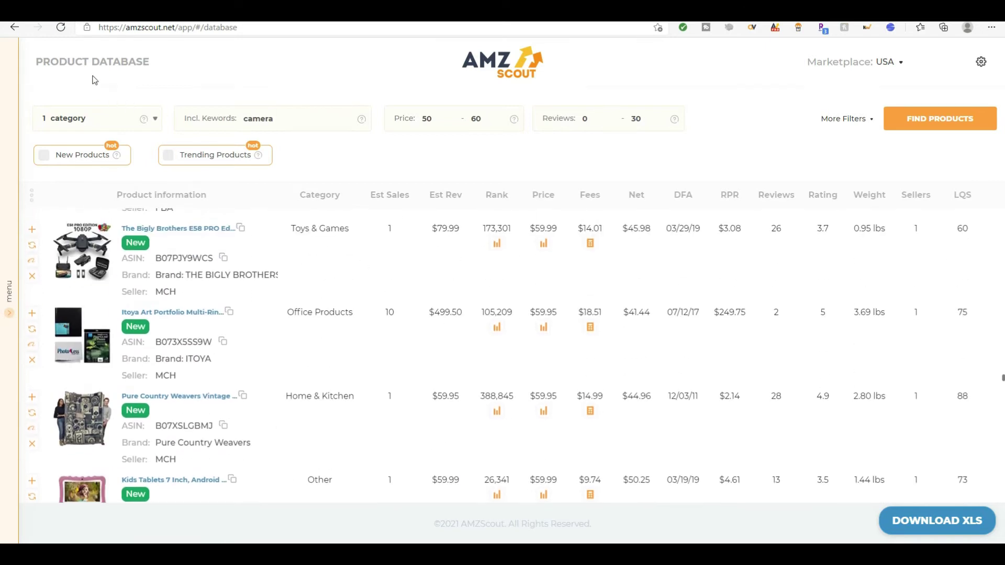
{"action": "left_click", "coordinate": [514, 62]}
{"action": "mouse_move", "coordinate": [509, 93]}
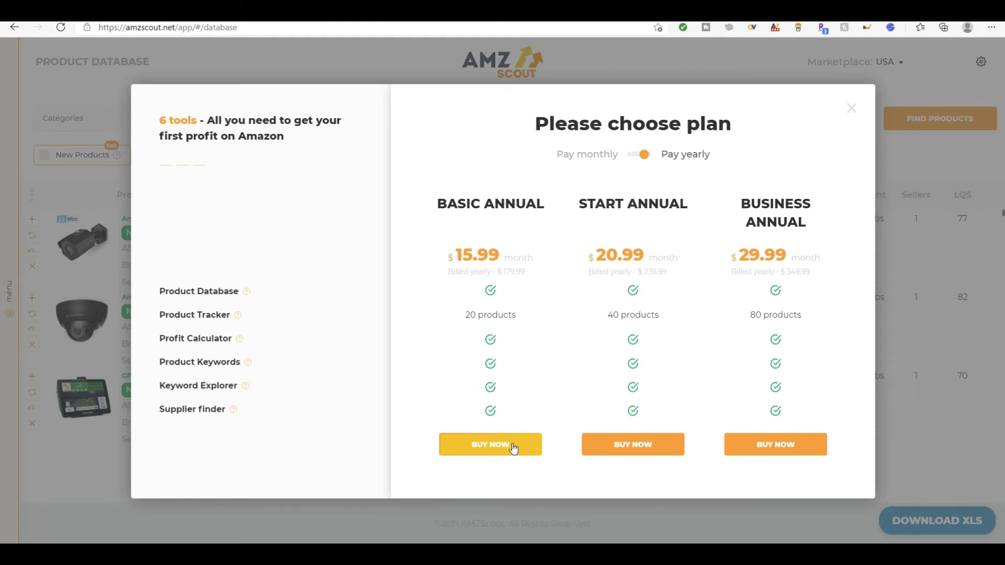
Dismiss the pricing plans and open the Product Database's empty Categories filter.
{"action": "left_click", "coordinate": [852, 108]}
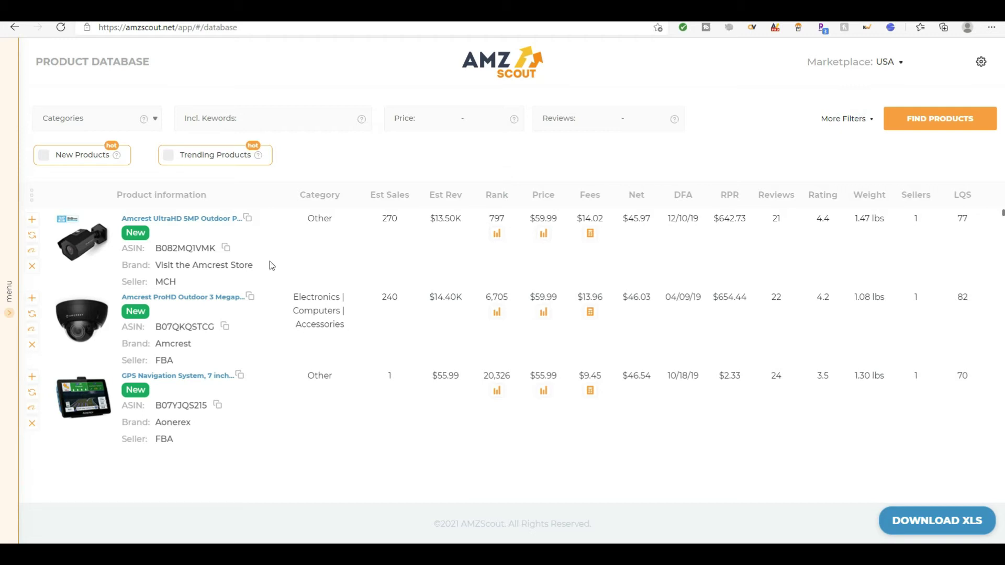
{"action": "mouse_move", "coordinate": [400, 206]}
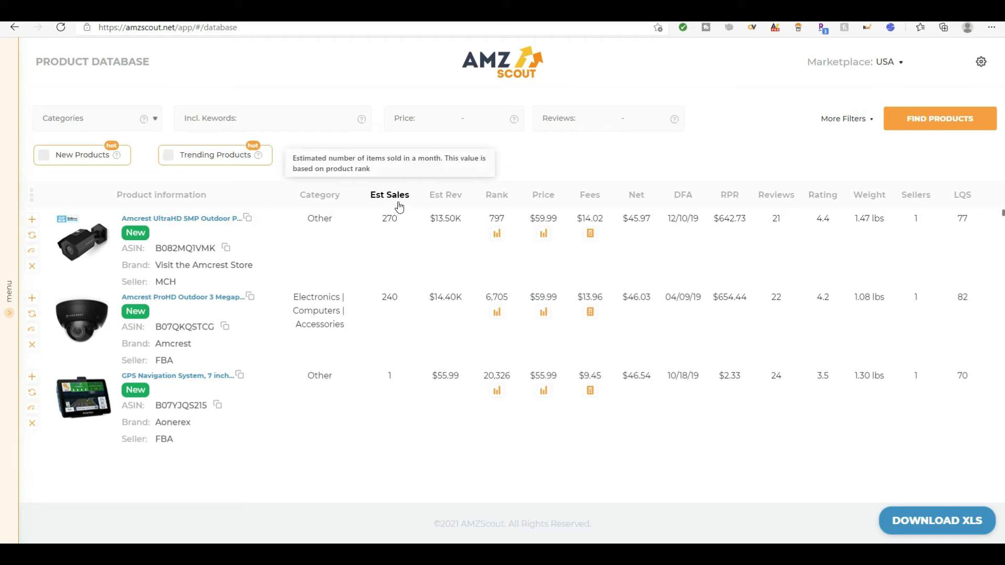
{"action": "left_click", "coordinate": [117, 121]}
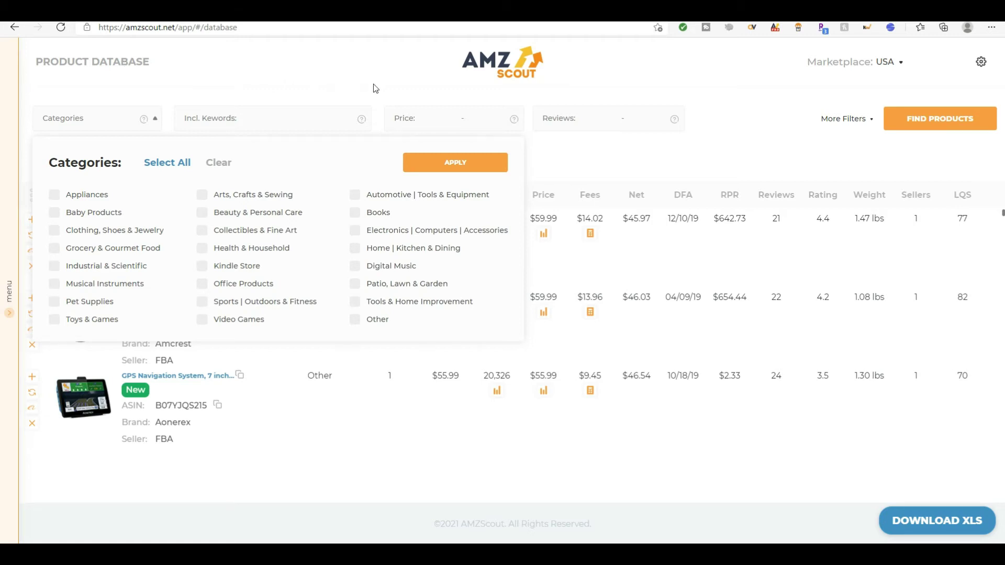
Close the category choices to return to the Amazon camera spy glasses results.
{"action": "left_click", "coordinate": [632, 148]}
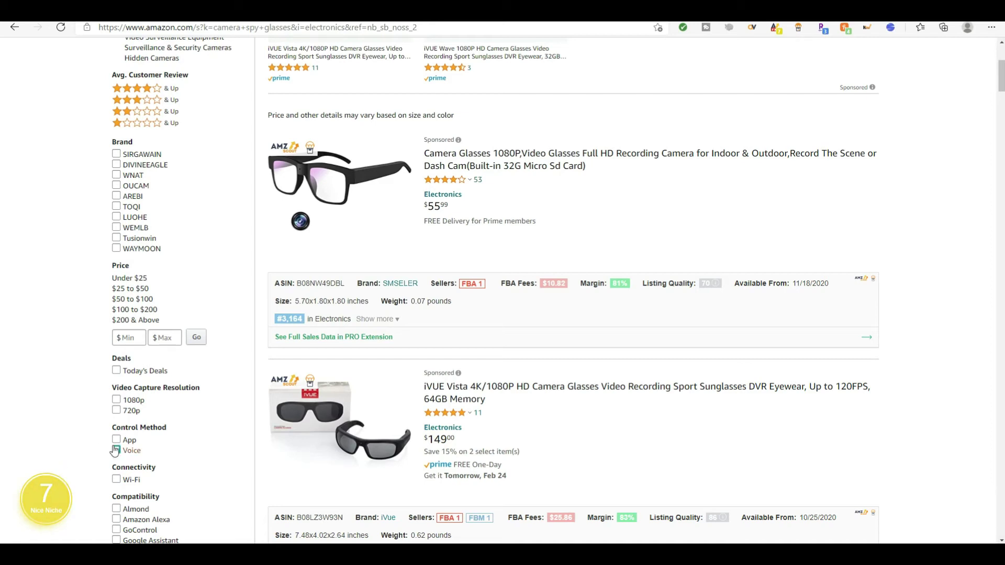
Search All Departments on Amazon for 'cable management under desk' instead of camera spy glasses.
{"action": "scroll", "coordinate": [691, 433], "scroll_direction": "up", "scroll_amount": 5}
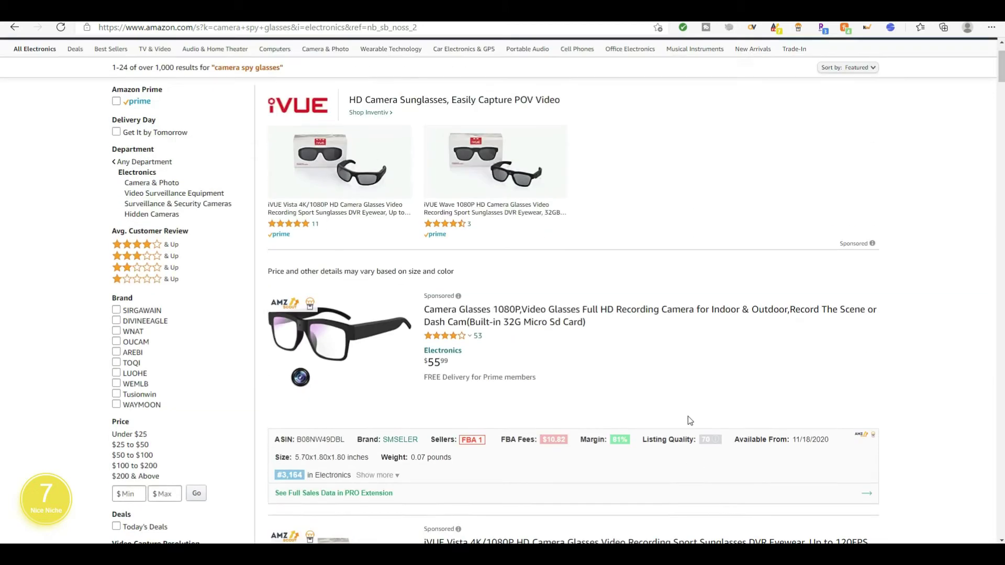
{"action": "key", "text": "ctrl+Tab"}
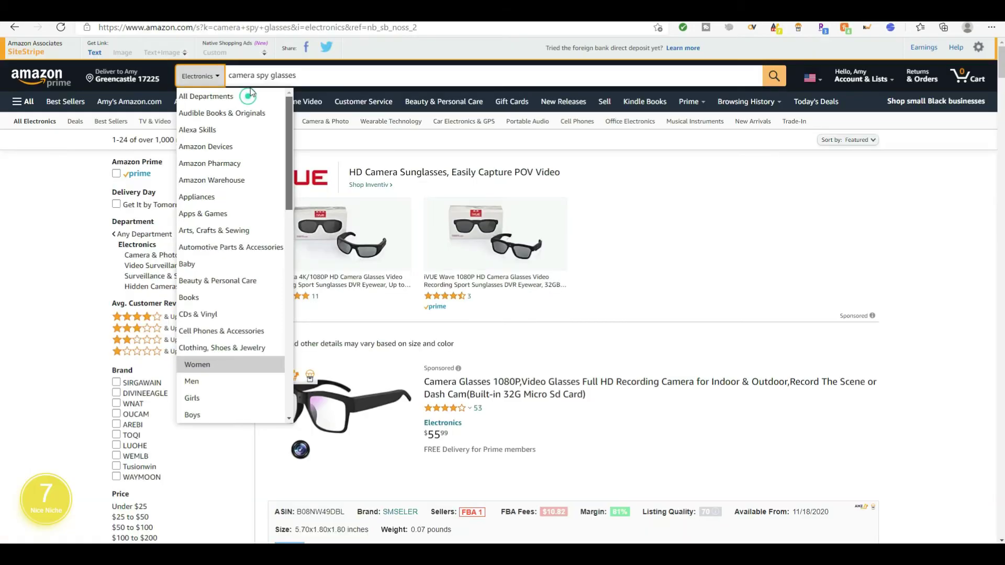
{"action": "left_click", "coordinate": [192, 97]}
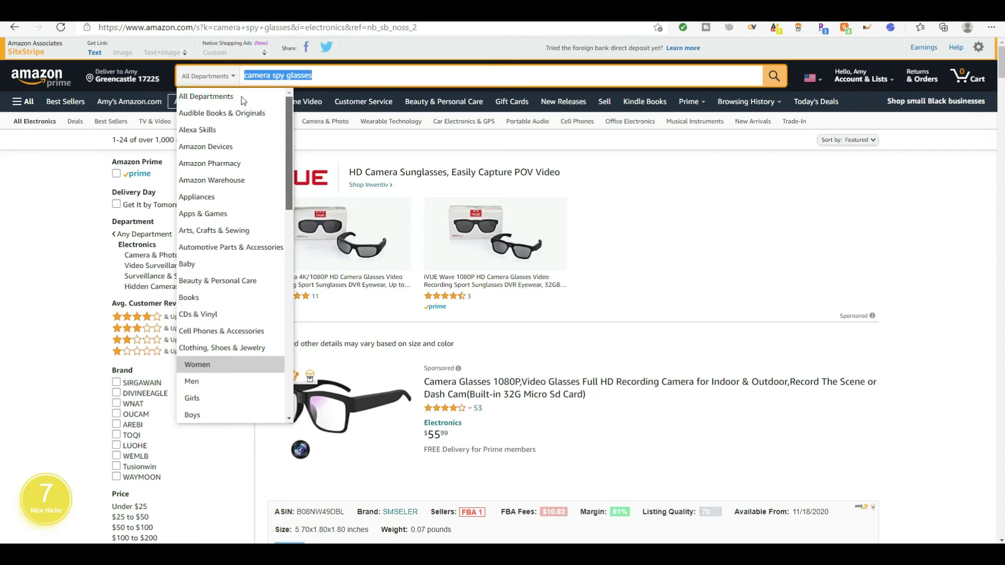
{"action": "left_click", "coordinate": [216, 98]}
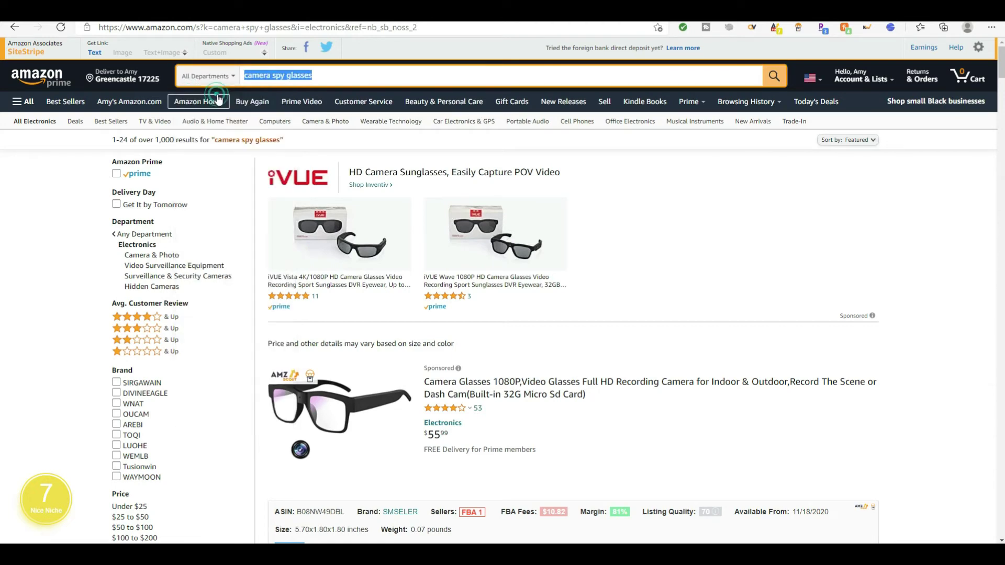
{"action": "left_click", "coordinate": [335, 76]}
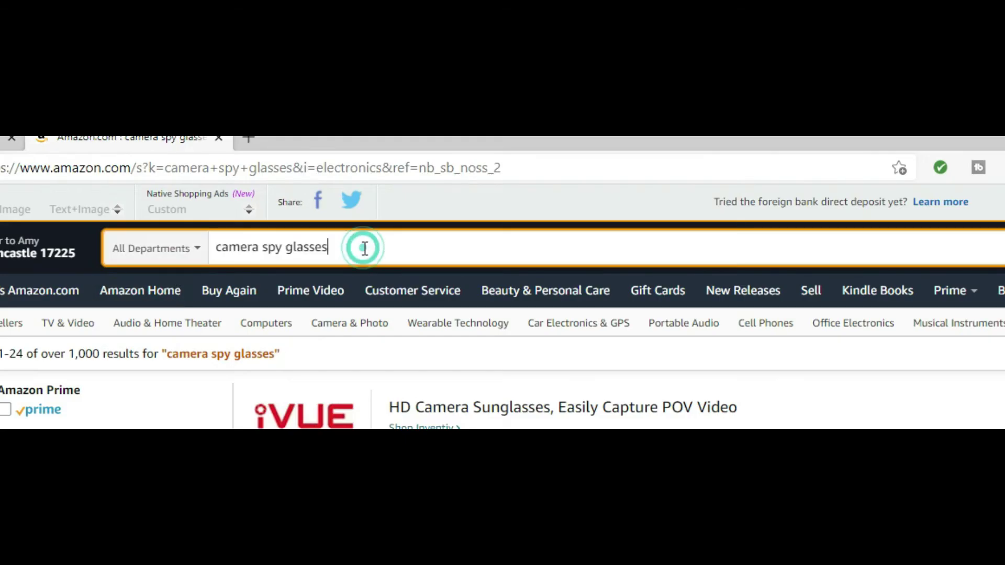
{"action": "triple_click", "coordinate": [364, 248]}
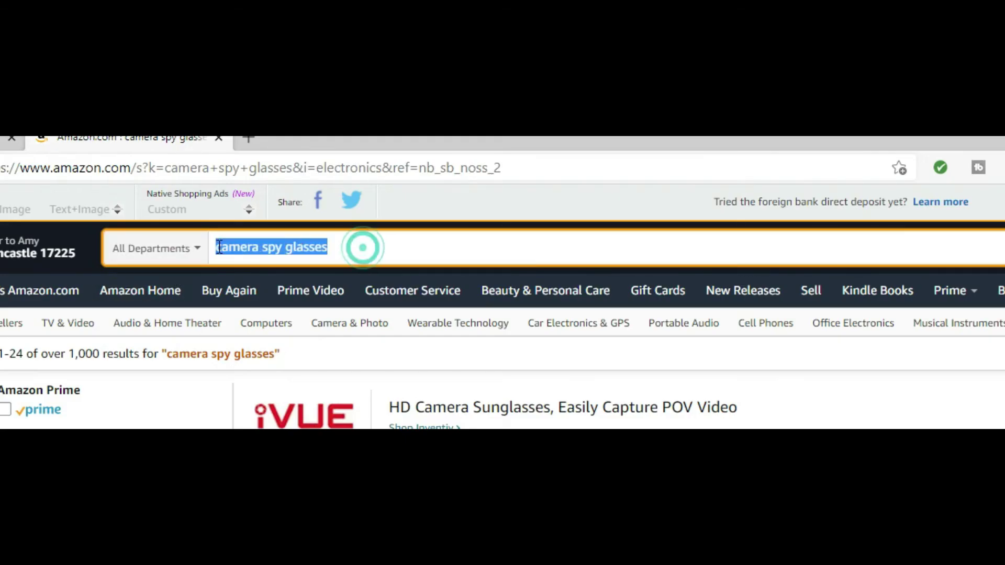
{"action": "type", "text": "cable"}
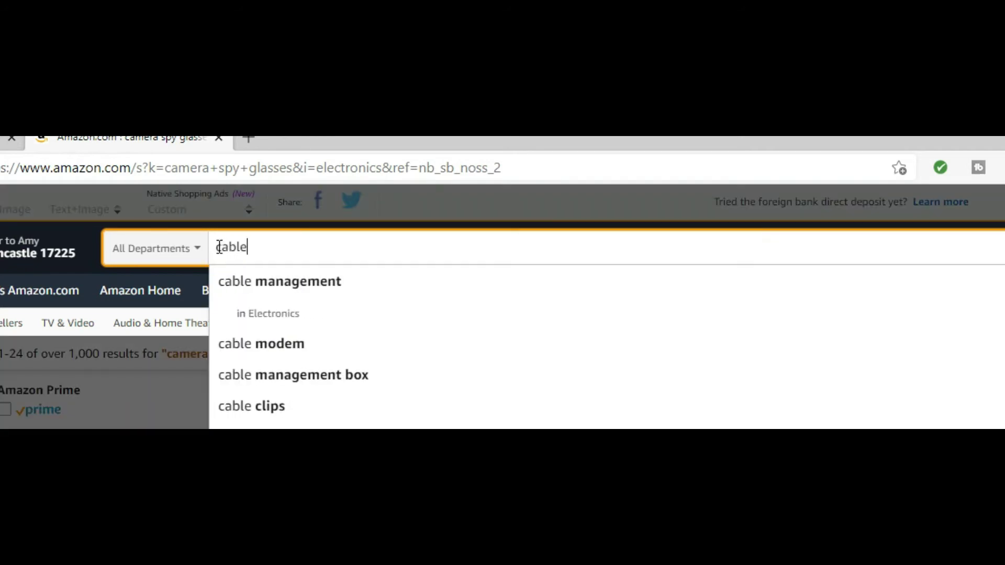
{"action": "type", "text": " ma"}
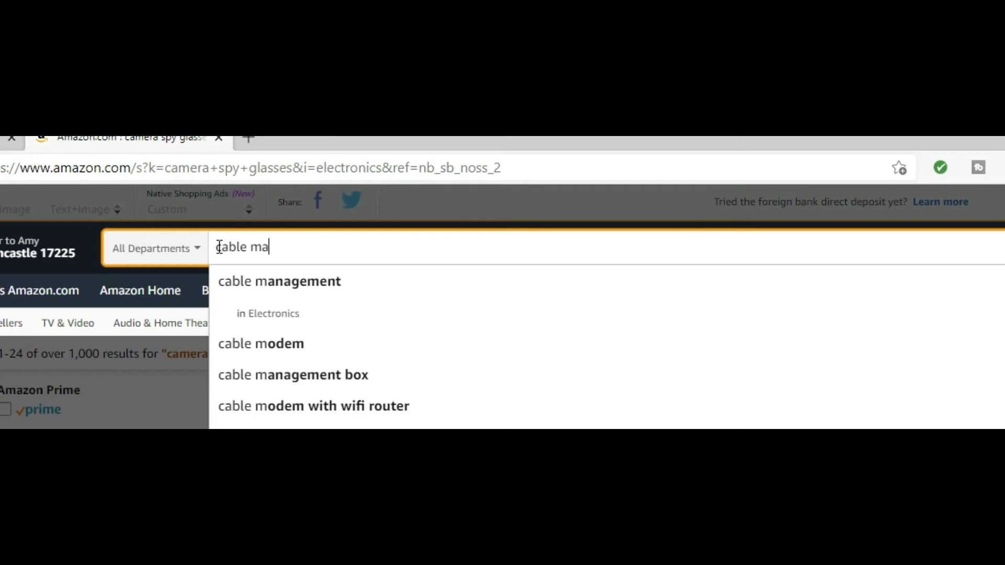
{"action": "type", "text": "nagement"}
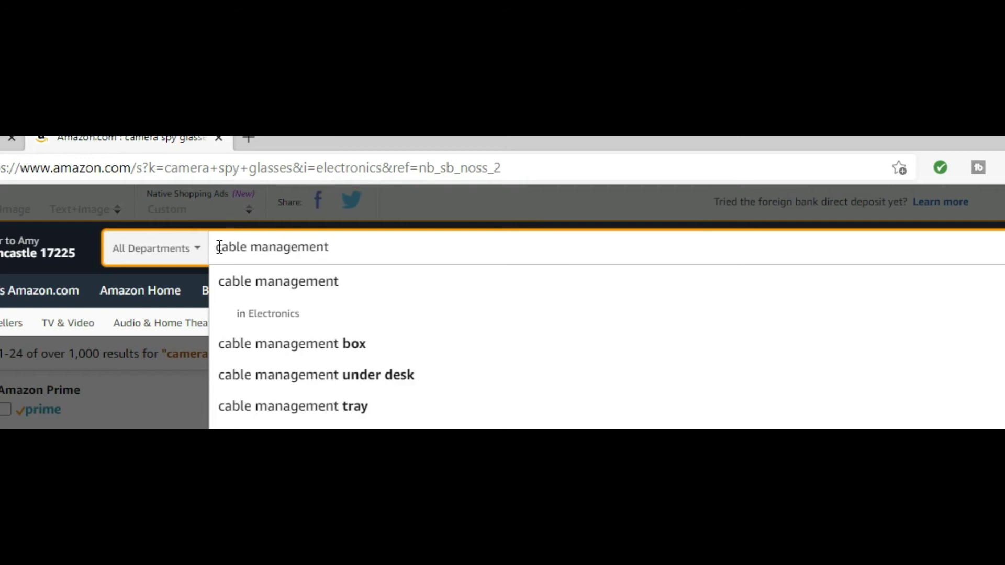
{"action": "type", "text": " under desk"}
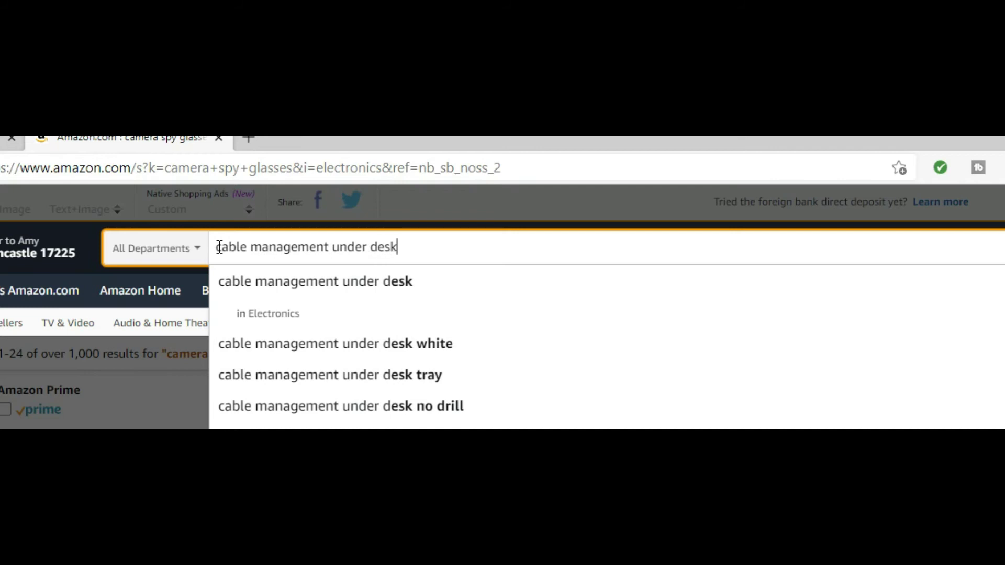
{"action": "key", "text": "Return"}
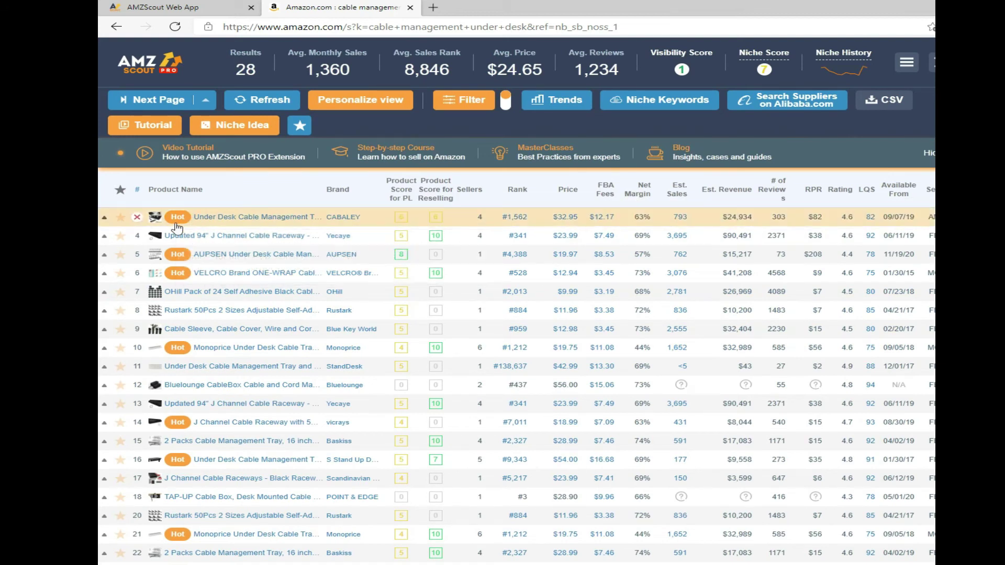
Sort the 28 cable management products by Product Score for PL, putting the Yecaye tray first.
{"action": "mouse_move", "coordinate": [168, 257]}
{"action": "left_click", "coordinate": [402, 188]}
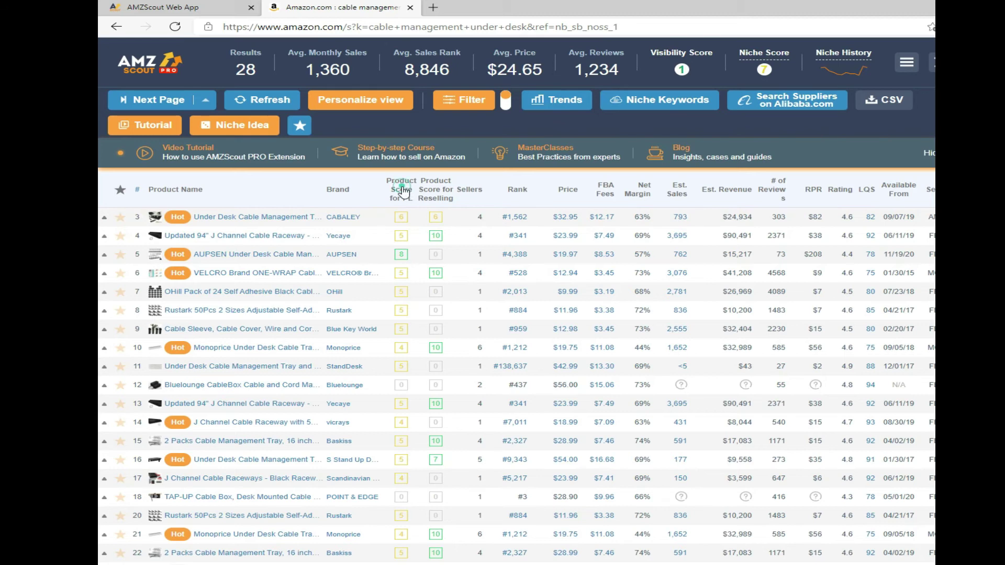
{"action": "mouse_move", "coordinate": [182, 219]}
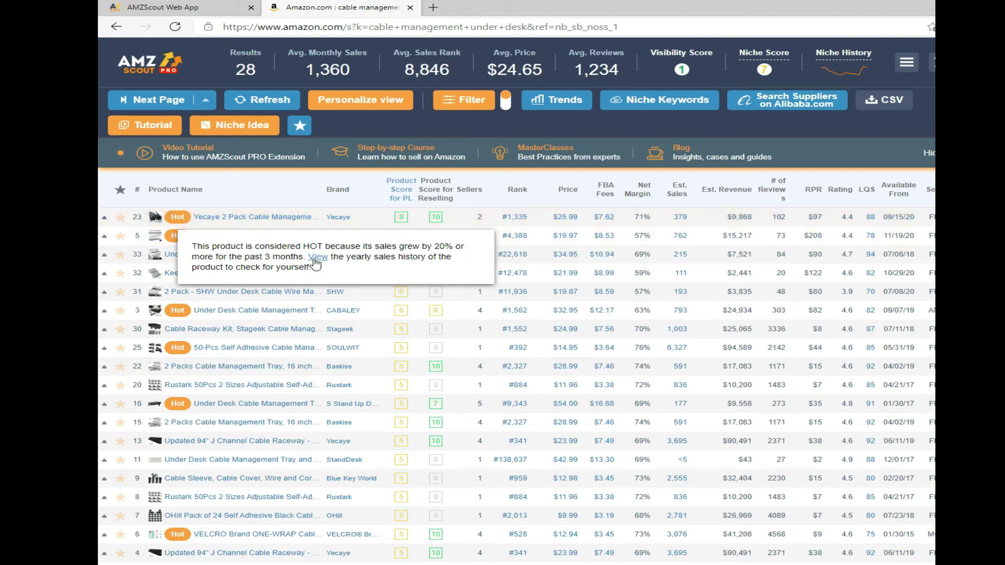
Review the Yecaye tray's sales history chart, which peaks in late January 2021, then close it.
{"action": "left_click", "coordinate": [459, 218]}
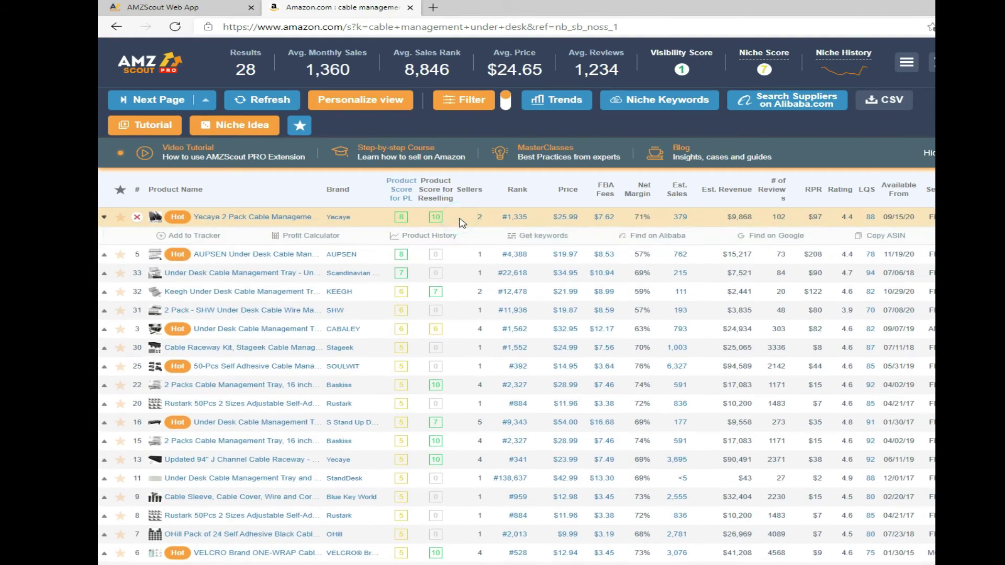
{"action": "left_click", "coordinate": [417, 241]}
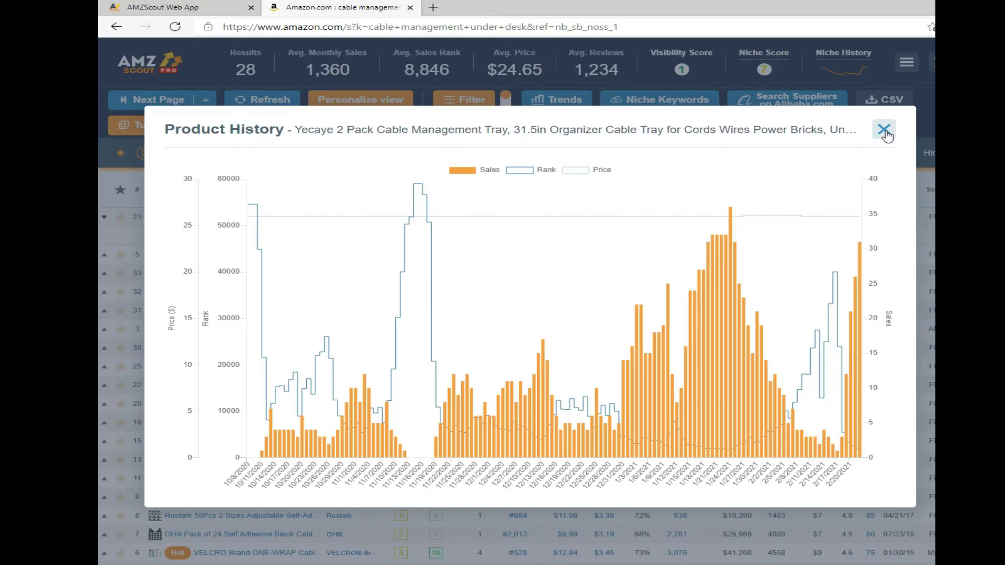
{"action": "left_click", "coordinate": [885, 132]}
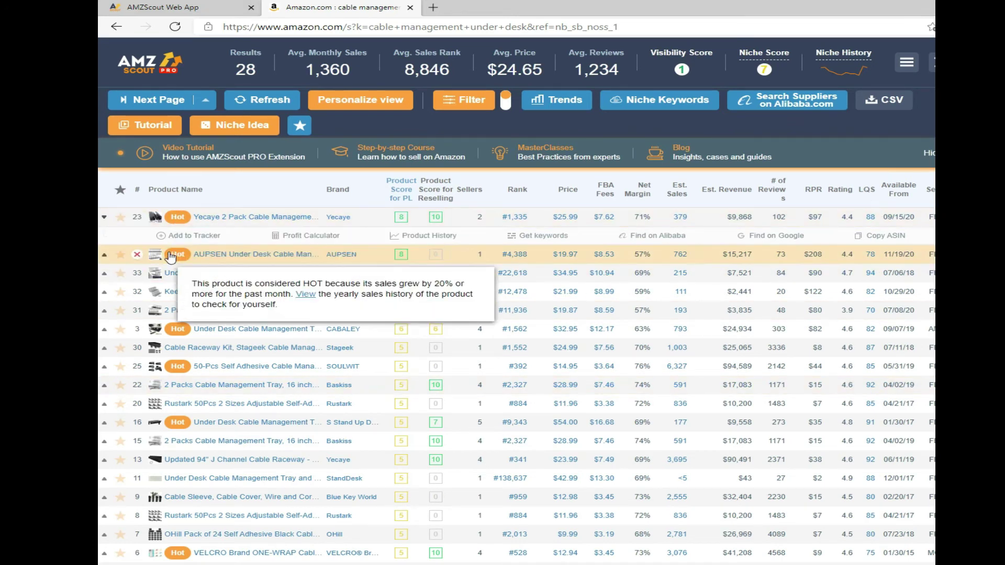
{"action": "mouse_move", "coordinate": [184, 221]}
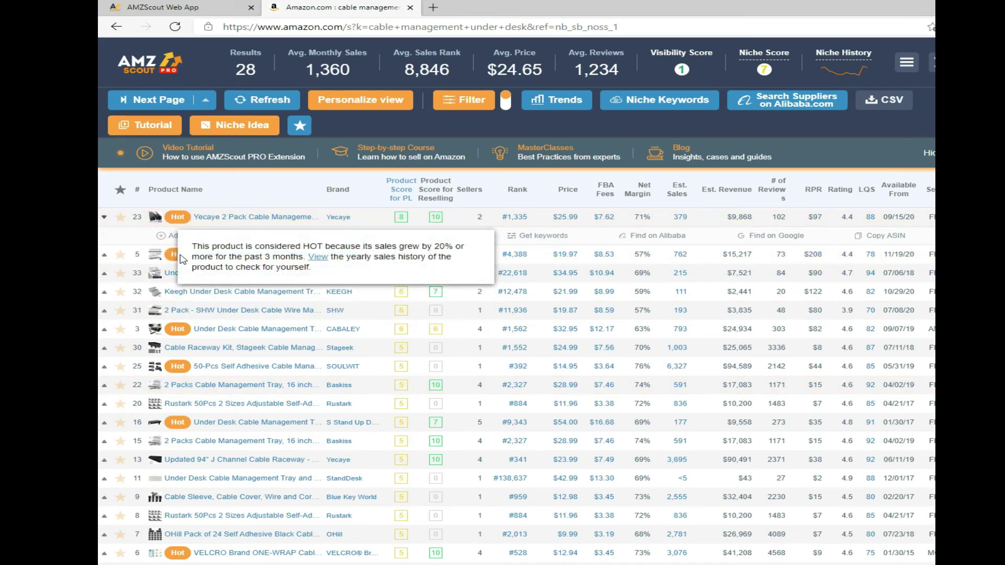
{"action": "mouse_move", "coordinate": [180, 333]}
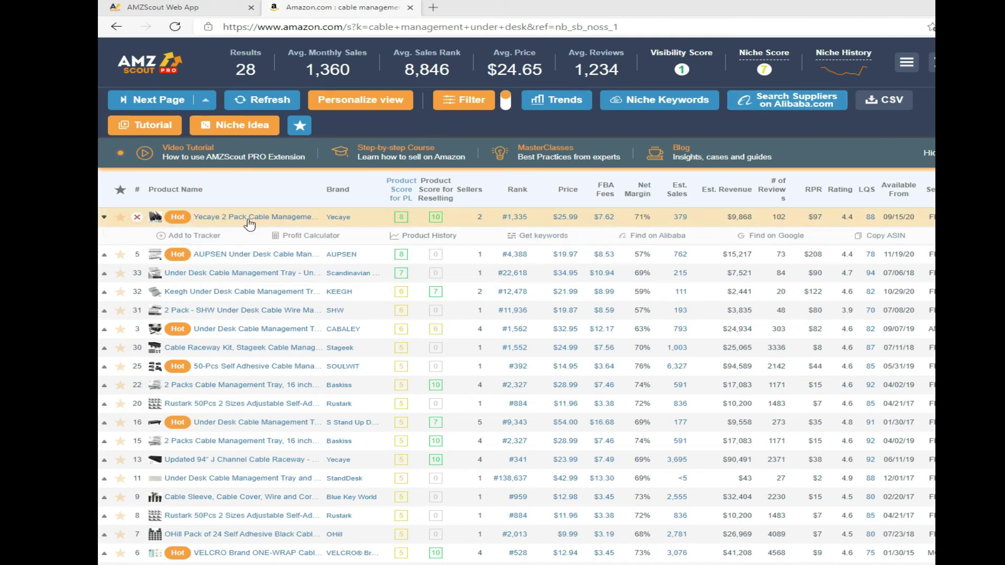
{"action": "mouse_move", "coordinate": [151, 218]}
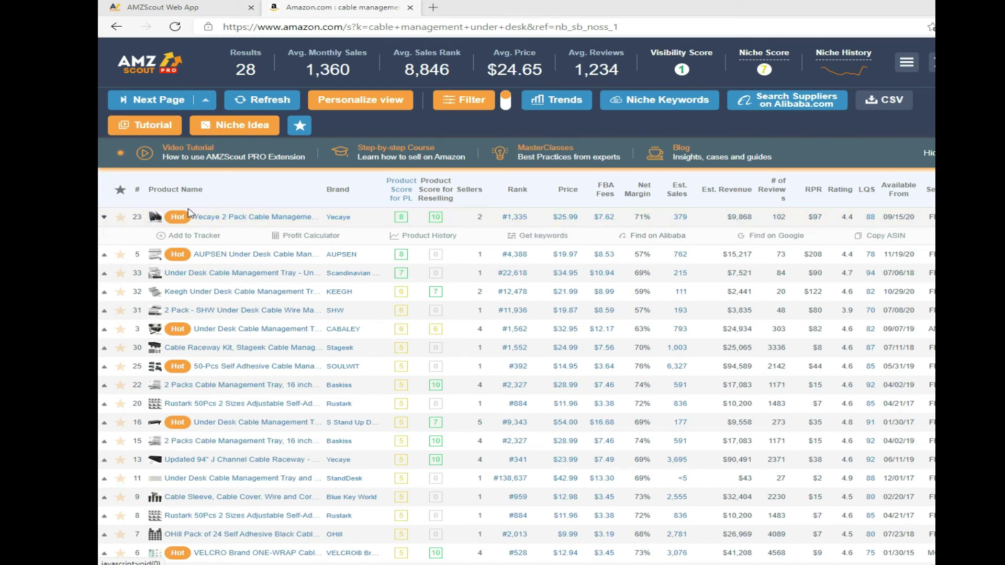
Open the Alibaba supplier search for the Yecaye product and limit suppliers to the United States.
{"action": "left_click", "coordinate": [673, 236]}
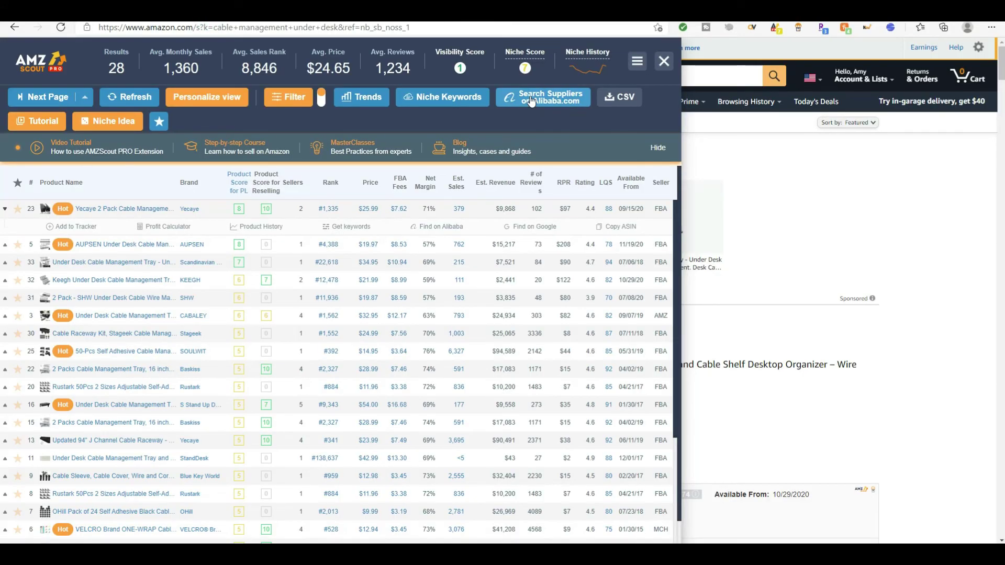
{"action": "left_click", "coordinate": [543, 97]}
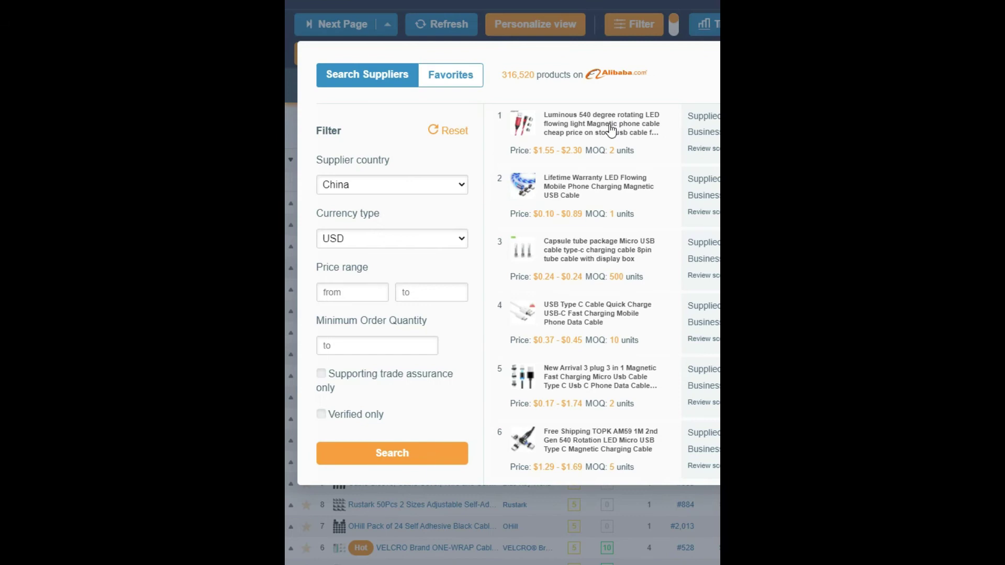
{"action": "left_click", "coordinate": [461, 186]}
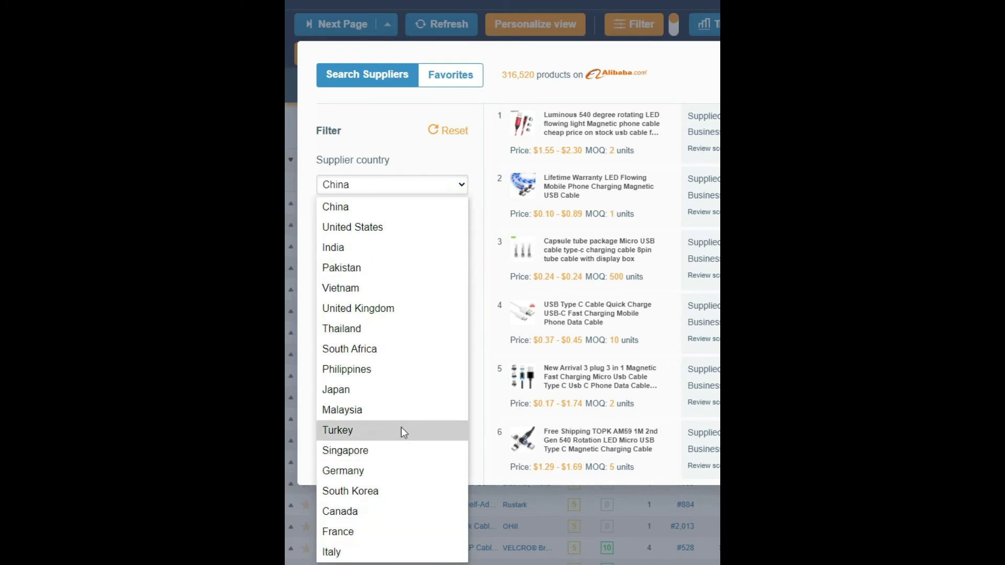
{"action": "left_click", "coordinate": [384, 231]}
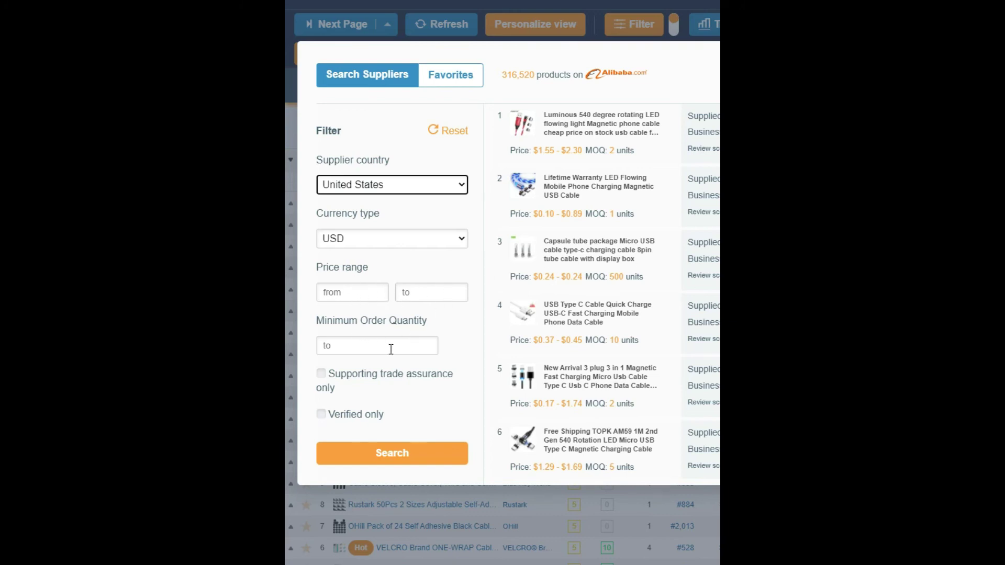
Try the trade assurance and verified-supplier filters, then clear both, leaving 692 US products.
{"action": "left_click", "coordinate": [321, 373]}
{"action": "left_click", "coordinate": [321, 414]}
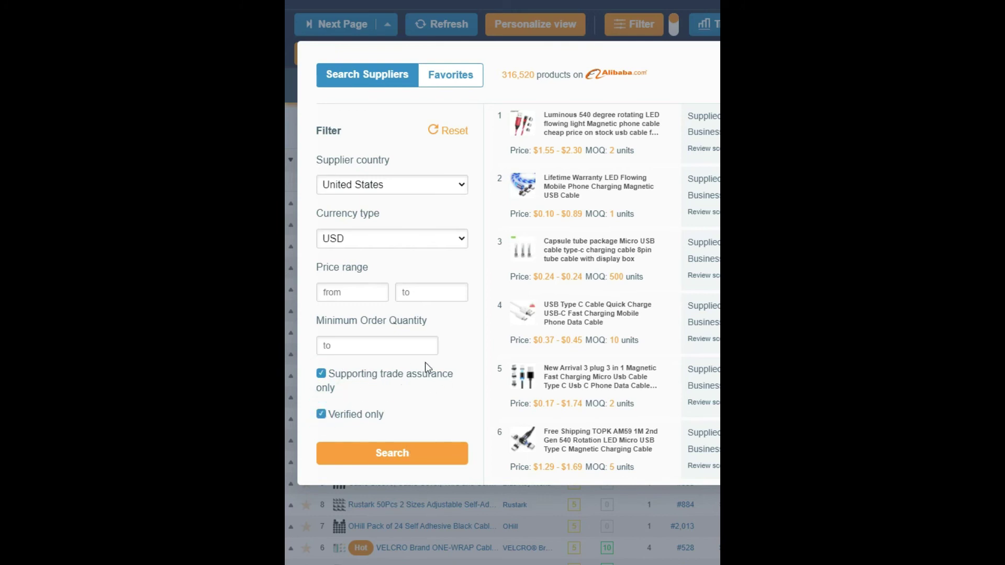
{"action": "left_click", "coordinate": [322, 373]}
{"action": "left_click", "coordinate": [328, 412]}
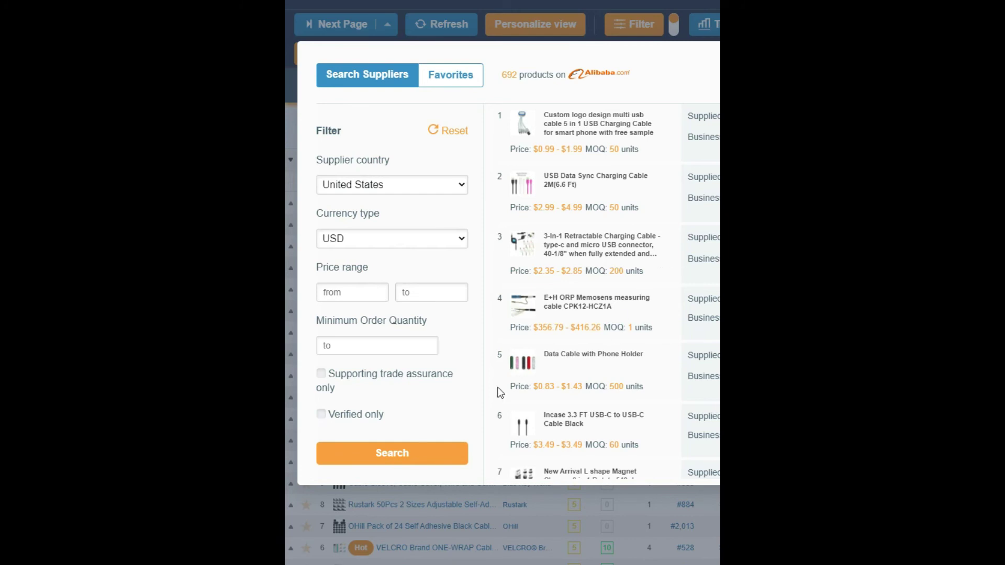
Run the supplier search and favorite Sourcery Limited and RALPH AUTOMATION INC., checking the Favorites list.
{"action": "left_click", "coordinate": [434, 461]}
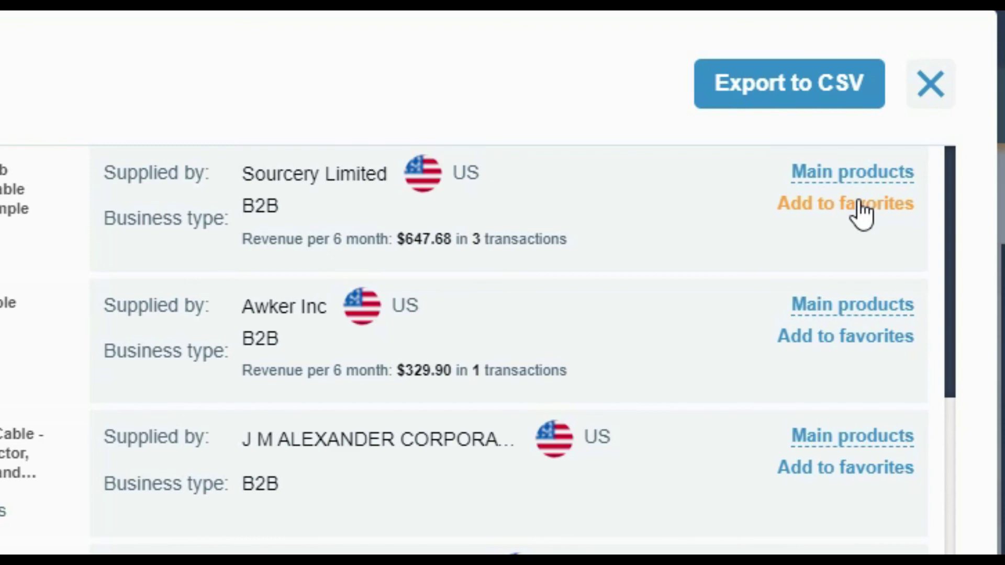
{"action": "left_click", "coordinate": [859, 205]}
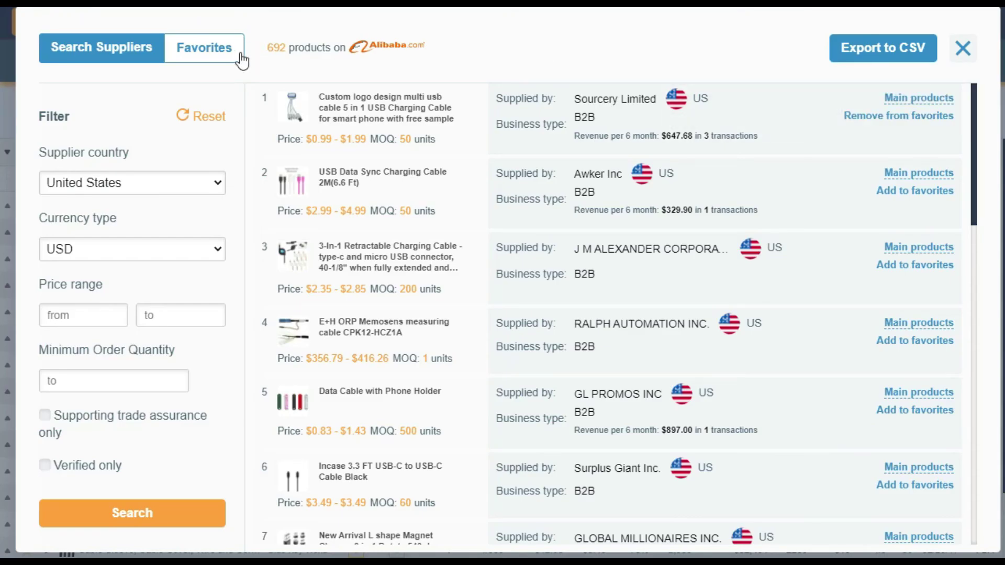
{"action": "left_click", "coordinate": [240, 54]}
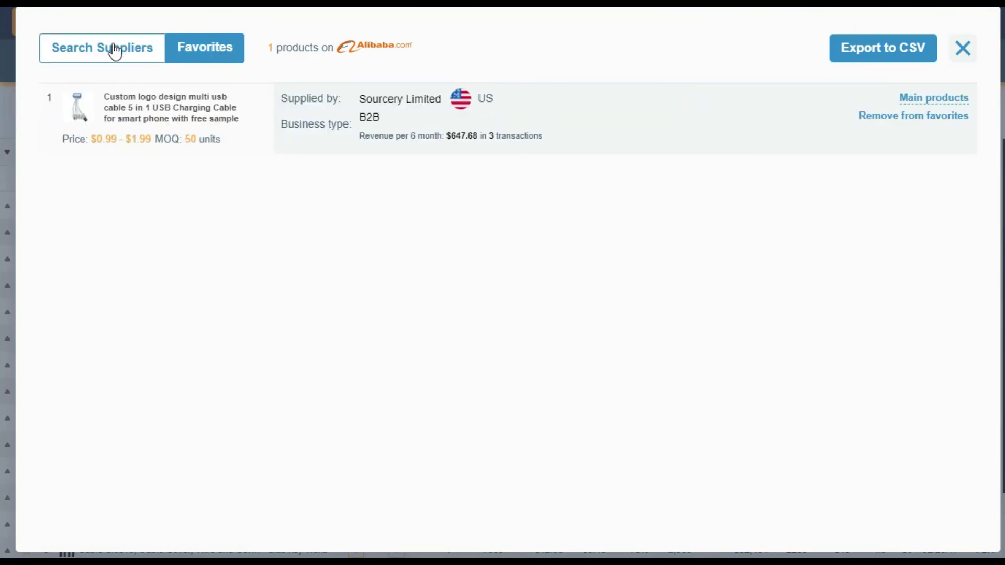
{"action": "left_click", "coordinate": [115, 51]}
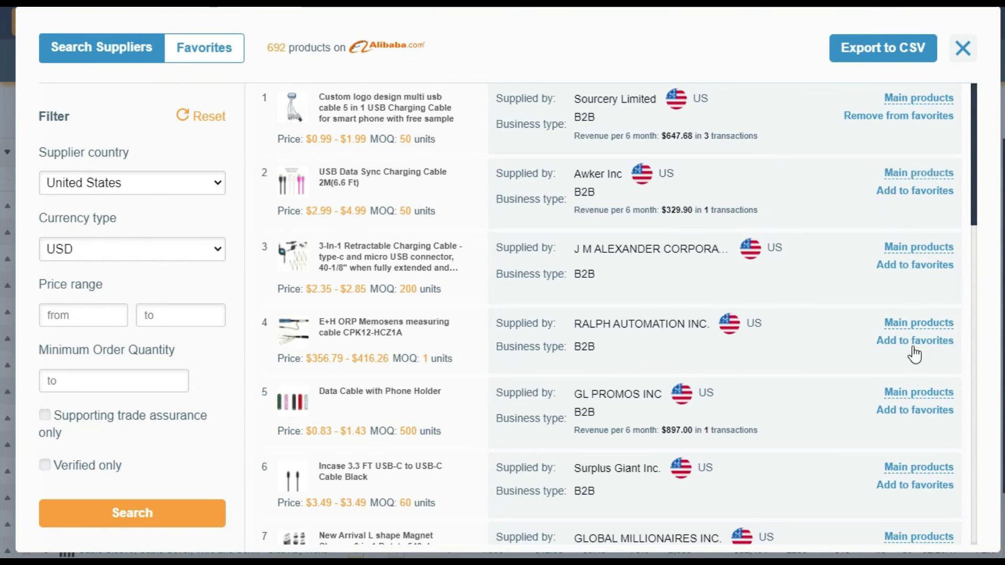
{"action": "left_click", "coordinate": [913, 343]}
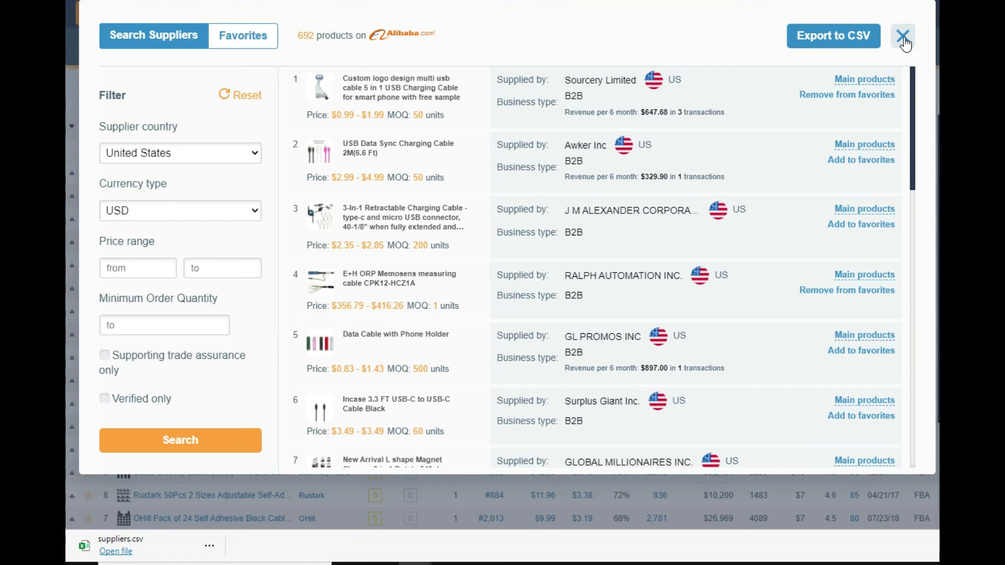
Close the Alibaba supplier search to return to the cable management product table.
{"action": "left_click", "coordinate": [904, 37]}
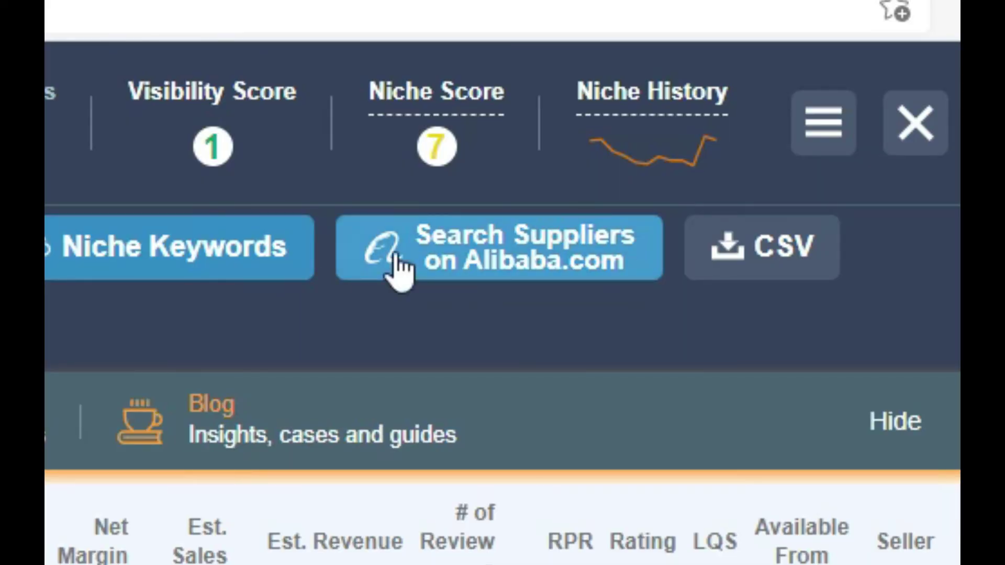
{"action": "left_click", "coordinate": [395, 257]}
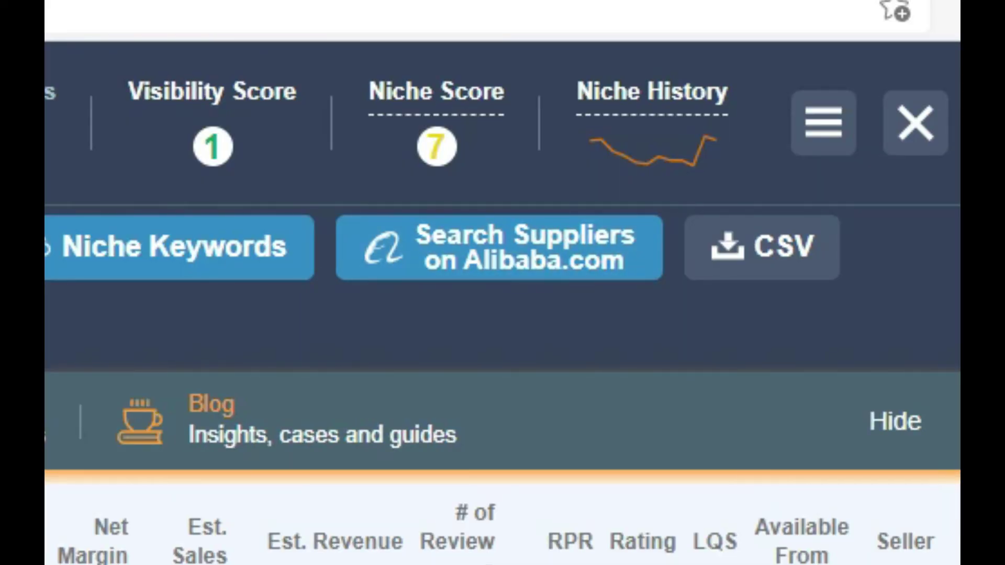